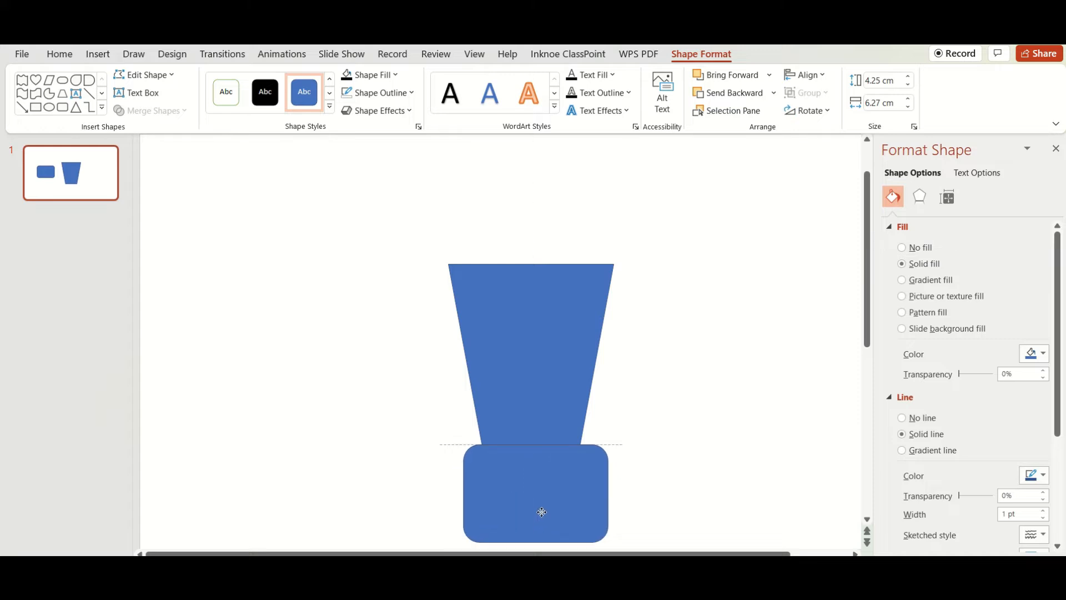
Fit the rounded rectangle as a thin base directly under the trapezoid, slightly wider than its lower edge, with softly rounded corners
drag(531, 539, 531, 477)
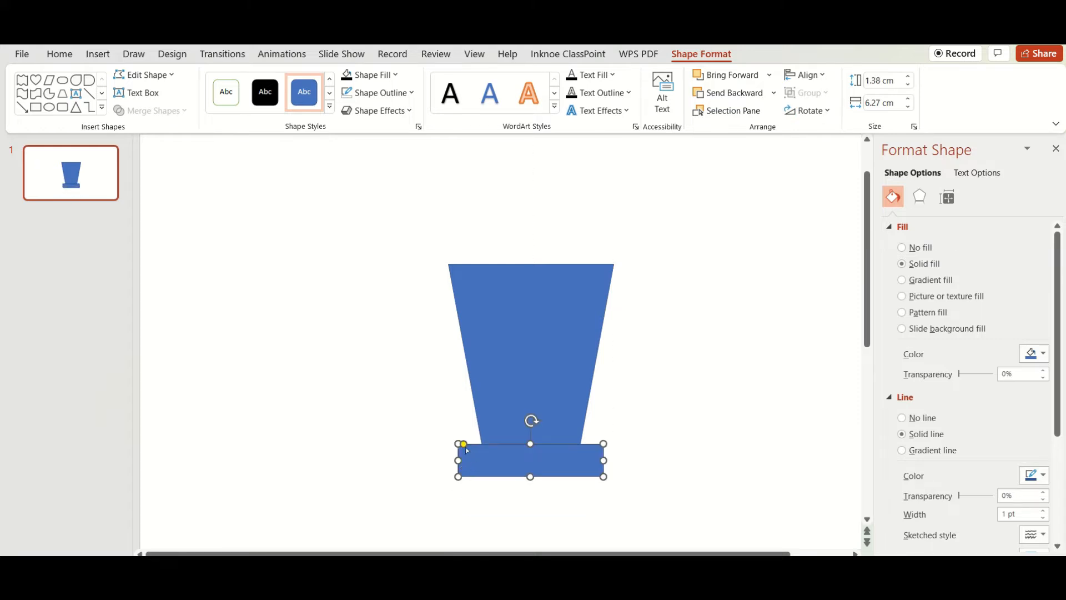
scroll(690, 480, down, 2)
scroll(723, 424, up, 3)
drag(642, 345, 611, 340)
drag(354, 347, 386, 347)
drag(499, 379, 498, 351)
drag(612, 335, 603, 329)
drag(386, 333, 396, 334)
click(485, 350)
click(485, 340)
click(520, 378)
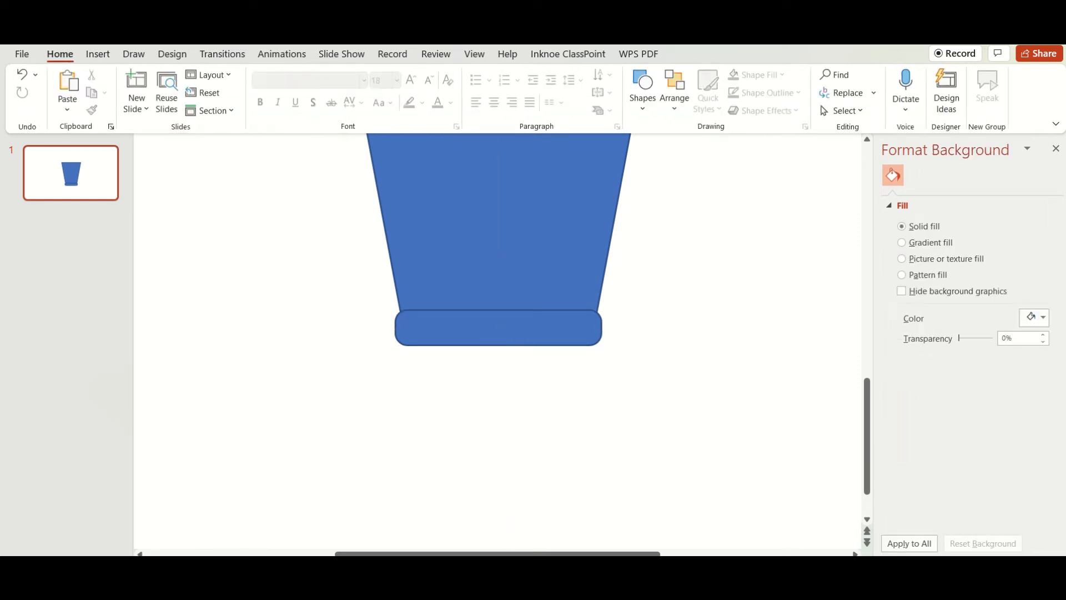
scroll(852, 457, down, 3)
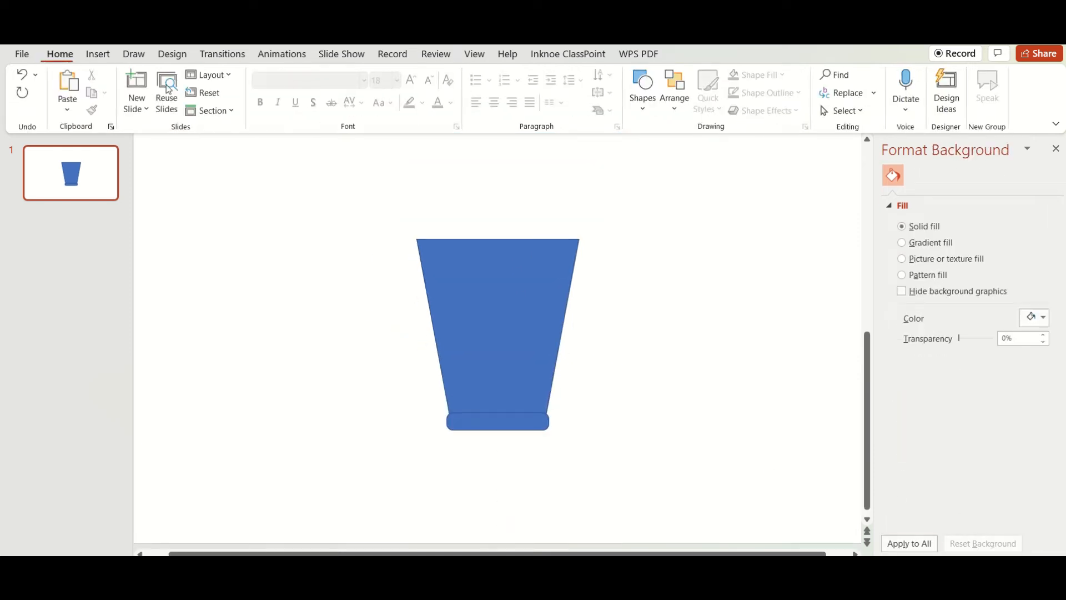
Draw a rounded rectangle about 9.4 by 3.3 cm beside the cup and make its ends fully round
click(98, 53)
click(265, 91)
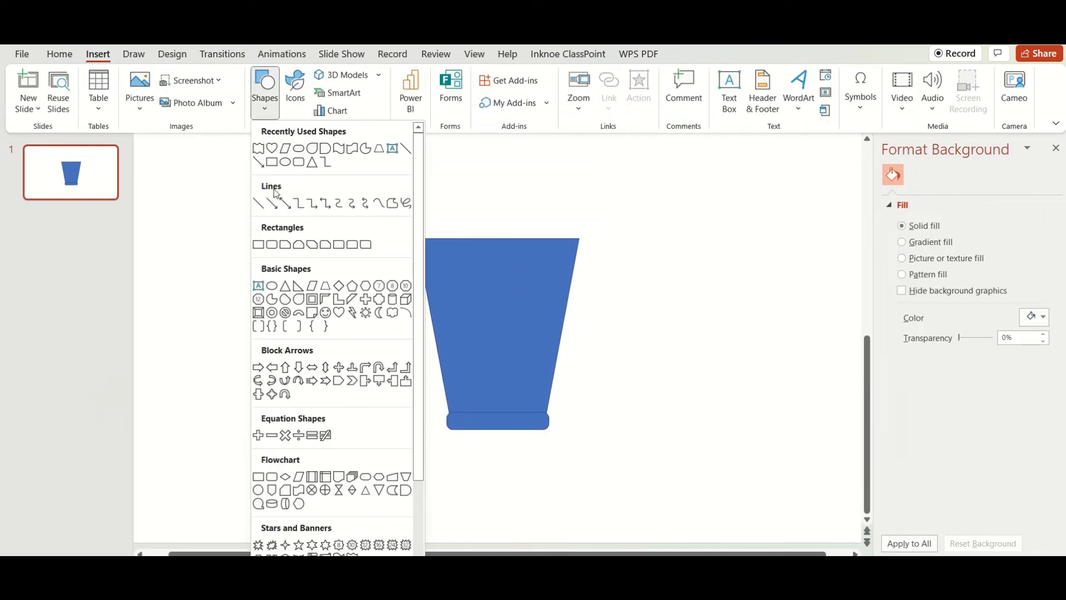
click(271, 244)
mouse_move(174, 270)
mouse_down()
mouse_move(273, 331)
mouse_move(388, 345)
mouse_up()
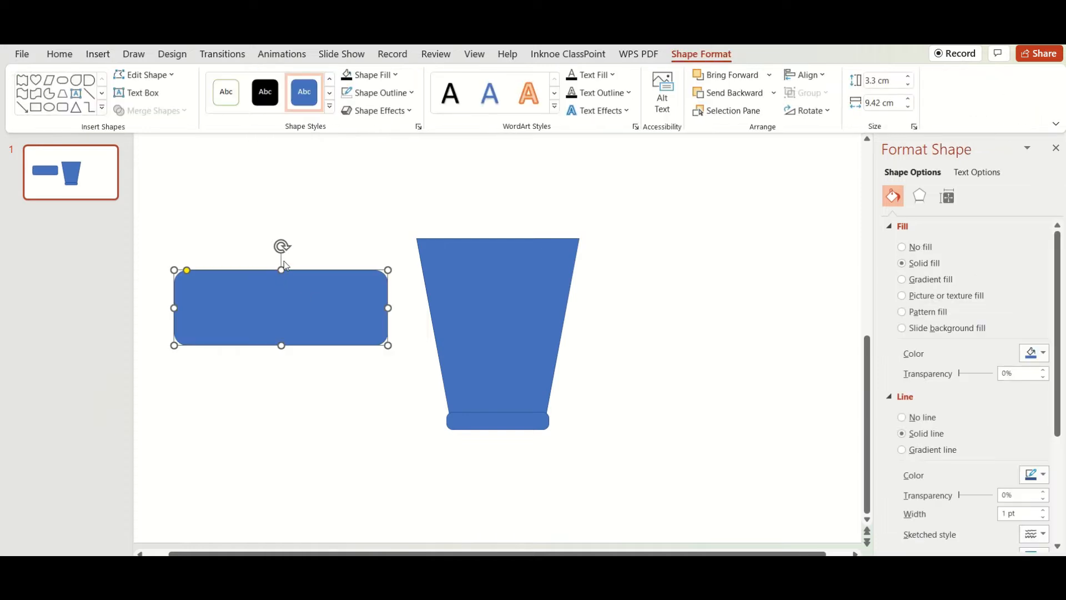
drag(187, 271, 209, 269)
Flatten the rounded rectangle and narrow it to about 7.7 cm against the cup's upper edge, and move it back beside the cup
drag(282, 346, 497, 224)
drag(604, 244, 586, 240)
drag(391, 244, 411, 244)
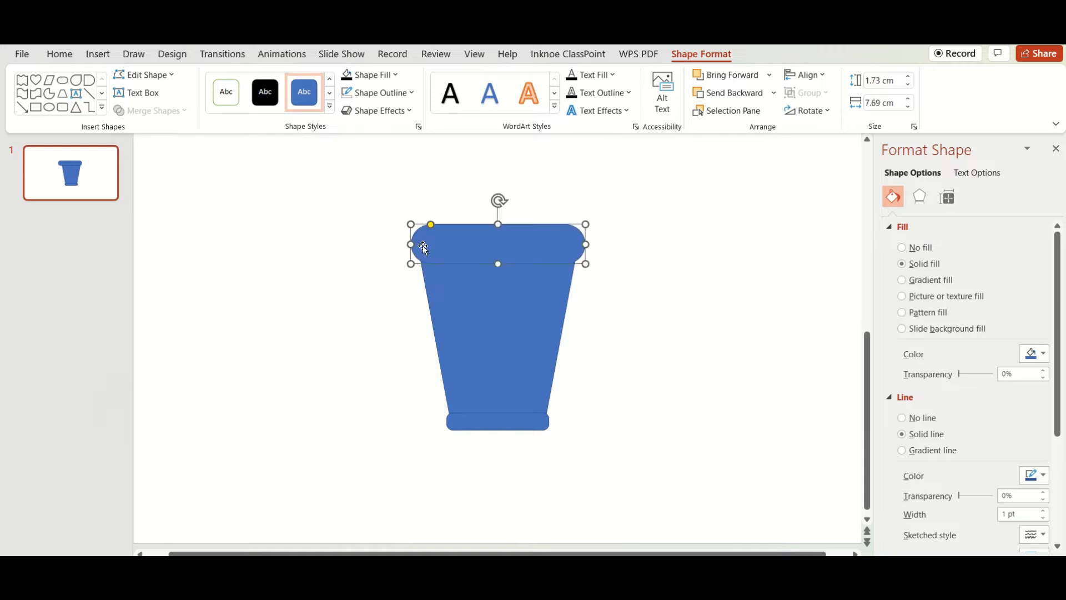
click(592, 245)
click(581, 245)
drag(581, 246, 562, 242)
drag(498, 222, 247, 240)
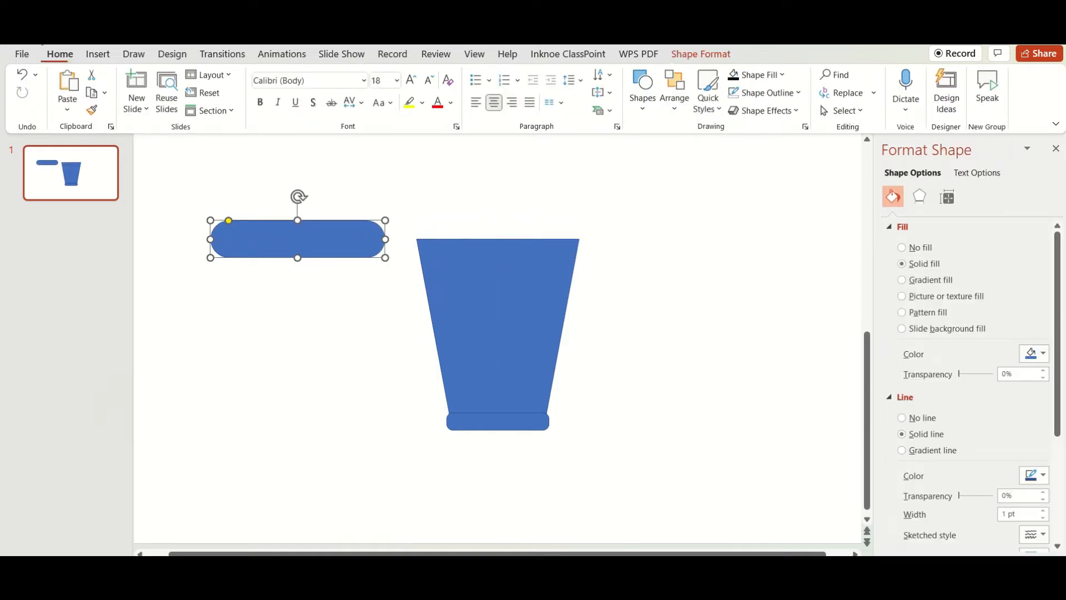
Draw an ellipse about 6.8 by 3.4 cm below the rounded rectangle and place a copy of it over the rounded rectangle
click(97, 54)
click(265, 92)
click(272, 285)
drag(206, 294, 361, 371)
drag(295, 364, 289, 409)
key(ctrl+c)
key(ctrl+v)
mouse_move(259, 358)
mouse_down()
mouse_move(249, 332)
mouse_move(259, 198)
mouse_move(298, 175)
mouse_up()
Resize the copied ellipse to about 8.5 by 3.4 cm and position it so that it covers the rounded rectangle
drag(220, 222, 201, 222)
drag(374, 223, 392, 223)
drag(319, 229, 320, 231)
drag(287, 270, 295, 272)
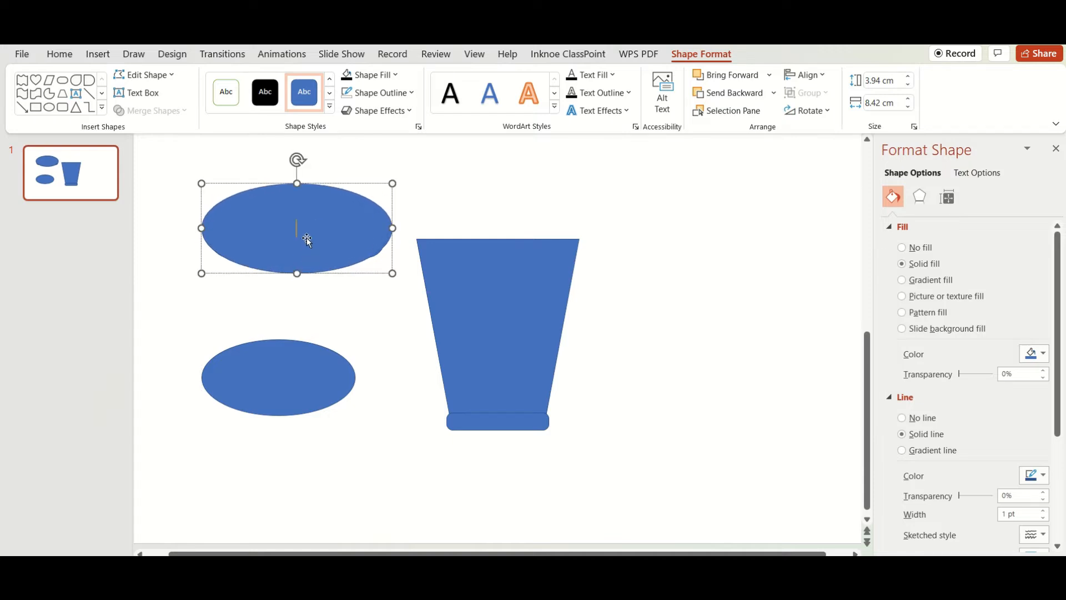
drag(390, 227, 395, 227)
drag(199, 228, 199, 233)
drag(299, 273, 298, 260)
drag(301, 231, 295, 271)
Try to fragment the overlapping ellipse and rounded rectangle and pull a piece away
drag(177, 181, 400, 294)
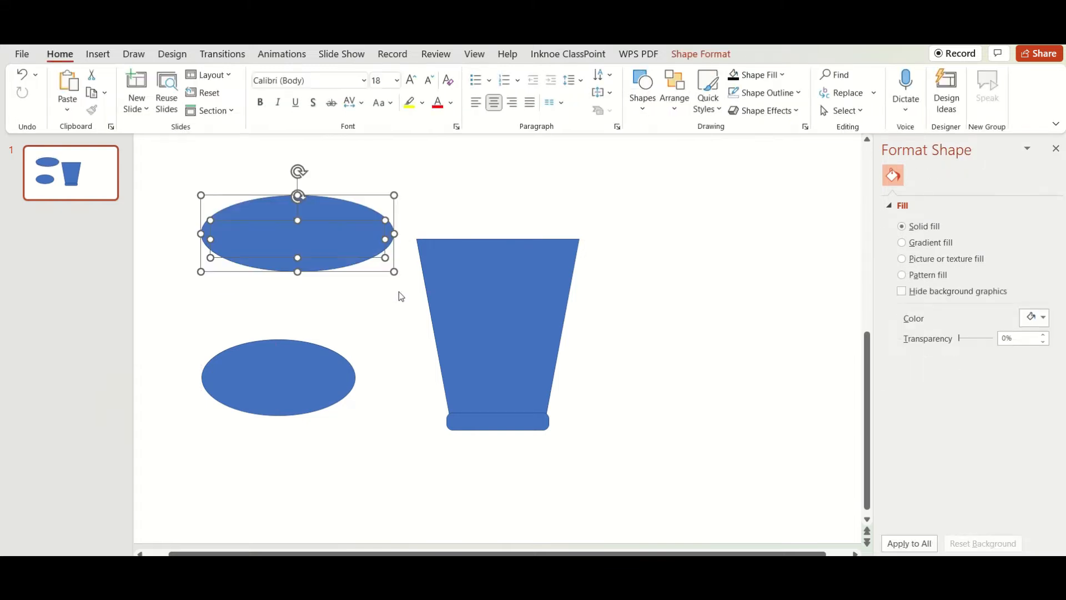
click(704, 55)
click(148, 109)
click(152, 167)
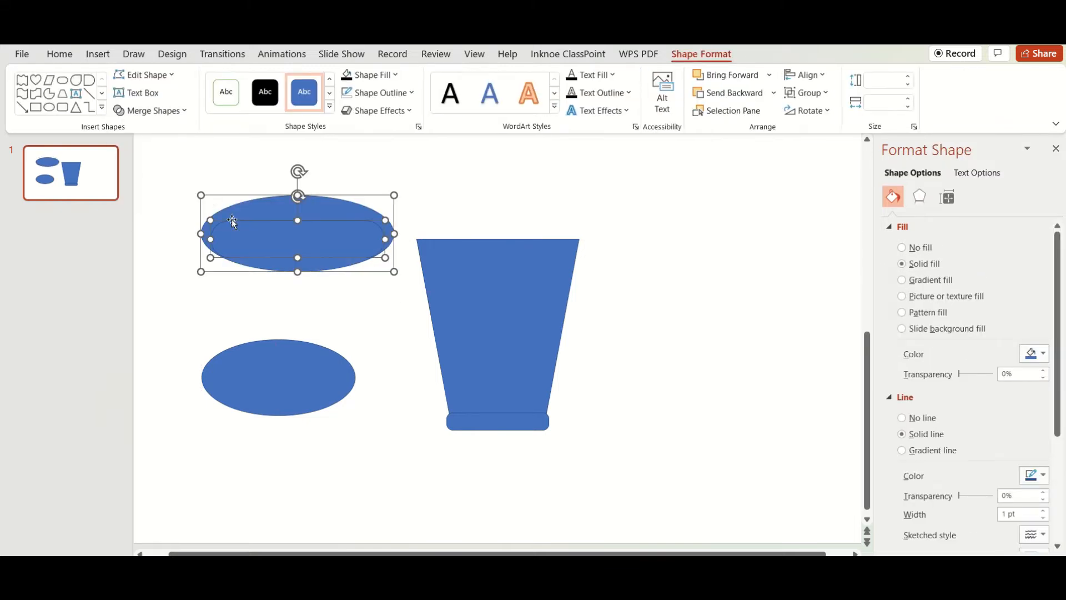
key(Escape)
drag(334, 212, 355, 171)
key(ctrl+z)
key(ctrl+z)
Nudge the ellipse and try again to fragment it with the rounded rectangle, dragging out the surrounding ring
click(279, 272)
drag(167, 184, 411, 289)
click(701, 54)
click(162, 110)
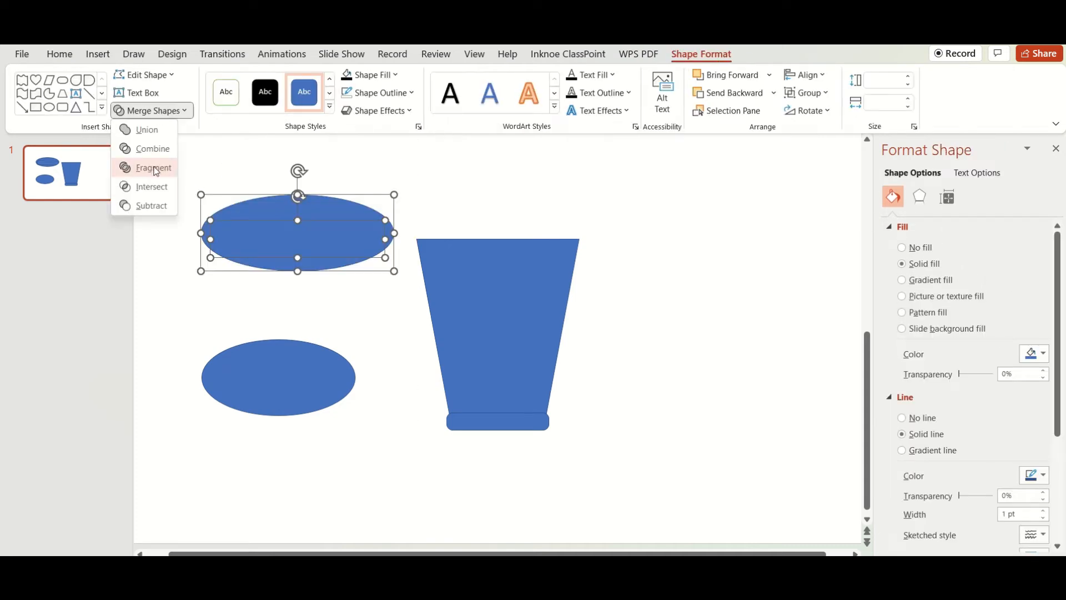
click(151, 166)
drag(312, 221, 322, 174)
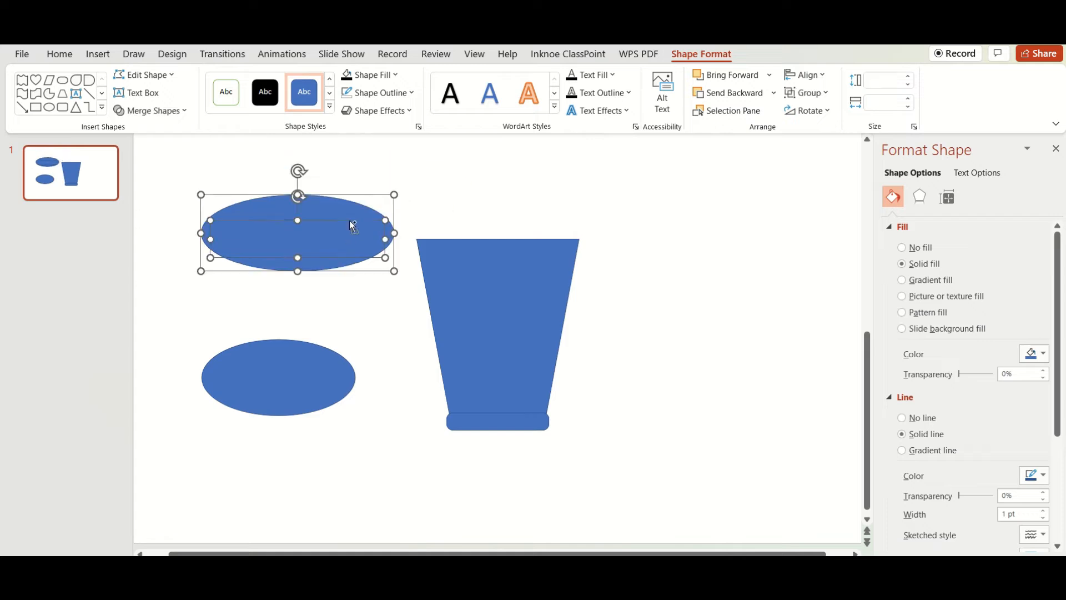
key(Escape)
Nudge the ellipse up slightly, fragment it together with the rounded rectangle, and move the upper arc away
click(302, 252)
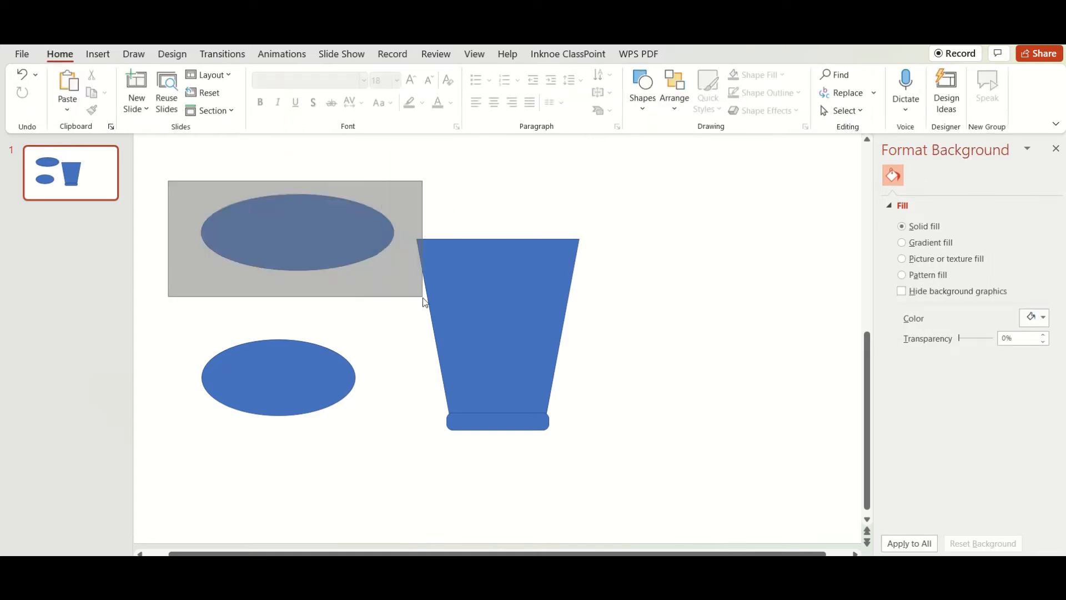
drag(424, 298, 416, 294)
click(701, 54)
click(152, 110)
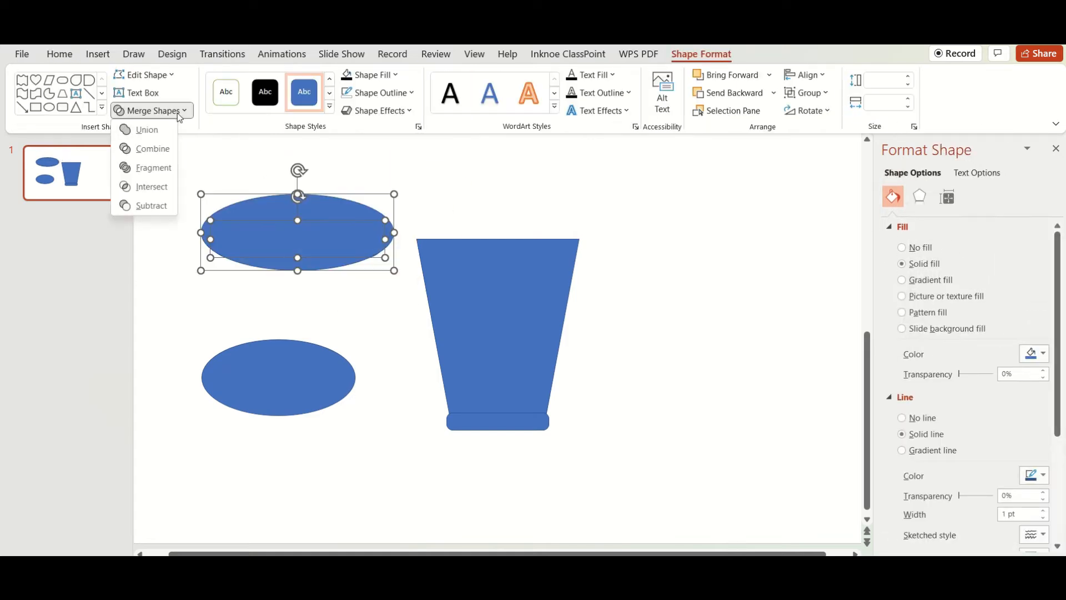
click(164, 167)
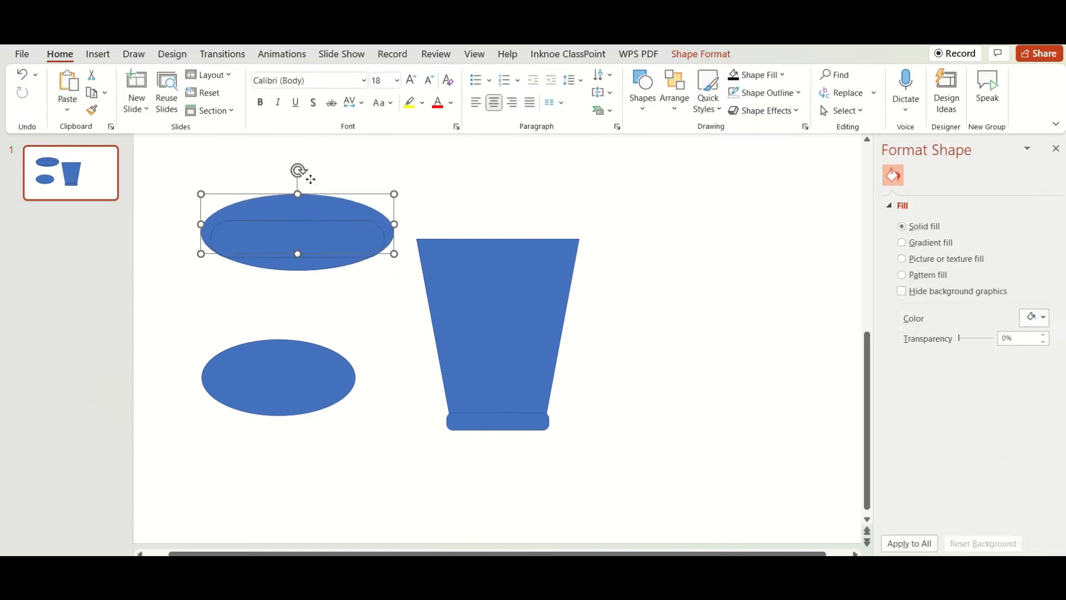
drag(305, 174, 307, 131)
key(Escape)
Copy the lower crescent piece and align the copy with the rounded rectangle's upper edge
click(305, 262)
key(ctrl+c)
key(ctrl+v)
drag(312, 268, 303, 218)
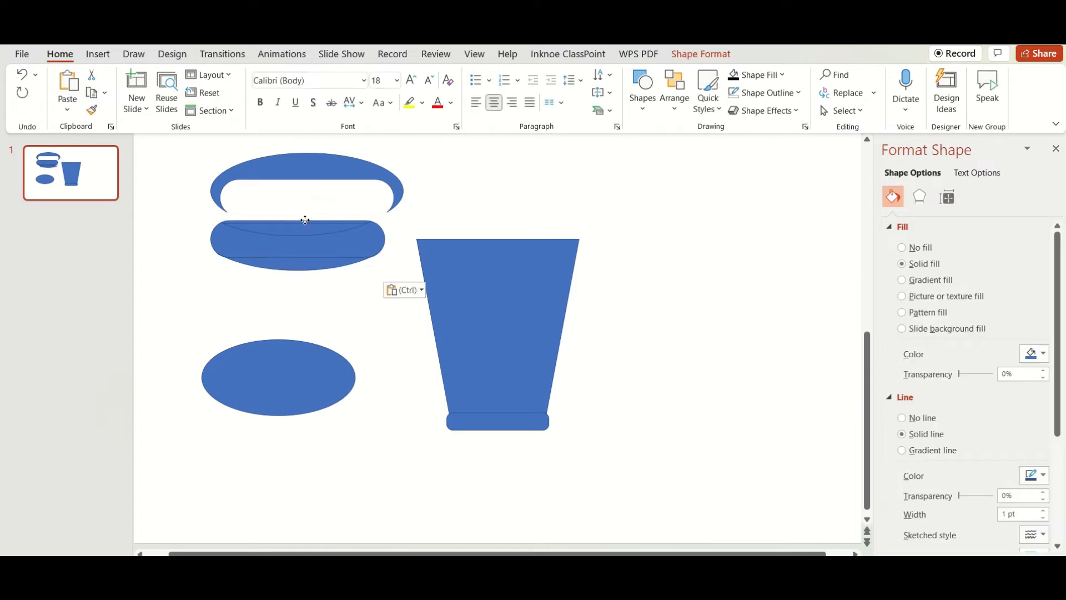
scroll(428, 252, up, 4)
click(506, 388)
click(408, 310)
key(Up)
click(504, 398)
Fragment the crescent copy with the rounded rectangle and move the cut-off slivers away from its concave upper edge
drag(268, 282, 515, 328)
click(701, 54)
click(156, 112)
click(154, 171)
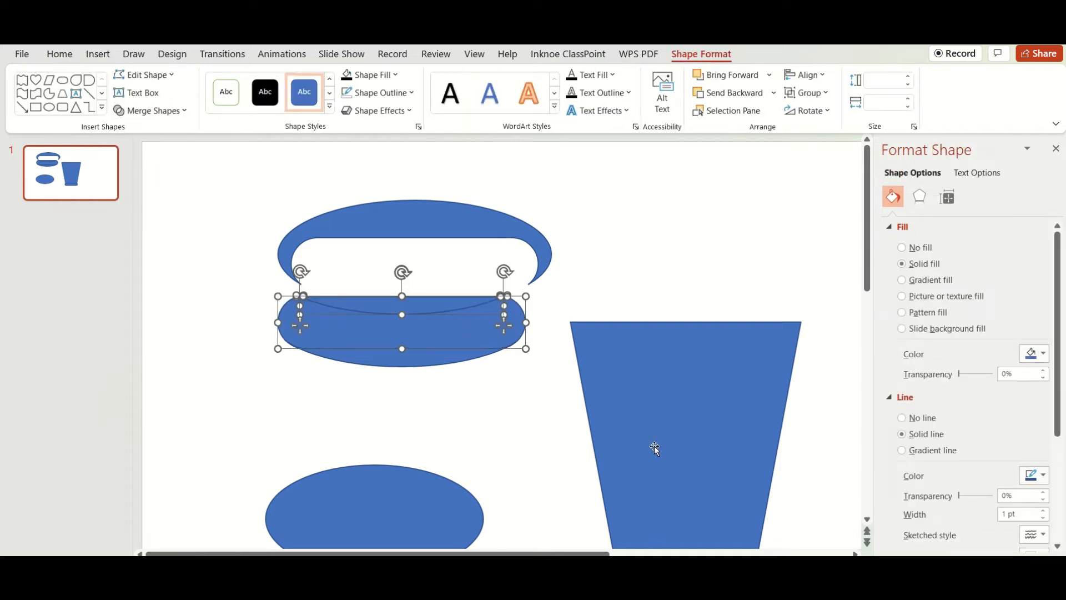
scroll(654, 446, up, 5)
click(587, 263)
drag(524, 303, 531, 203)
drag(522, 280, 530, 221)
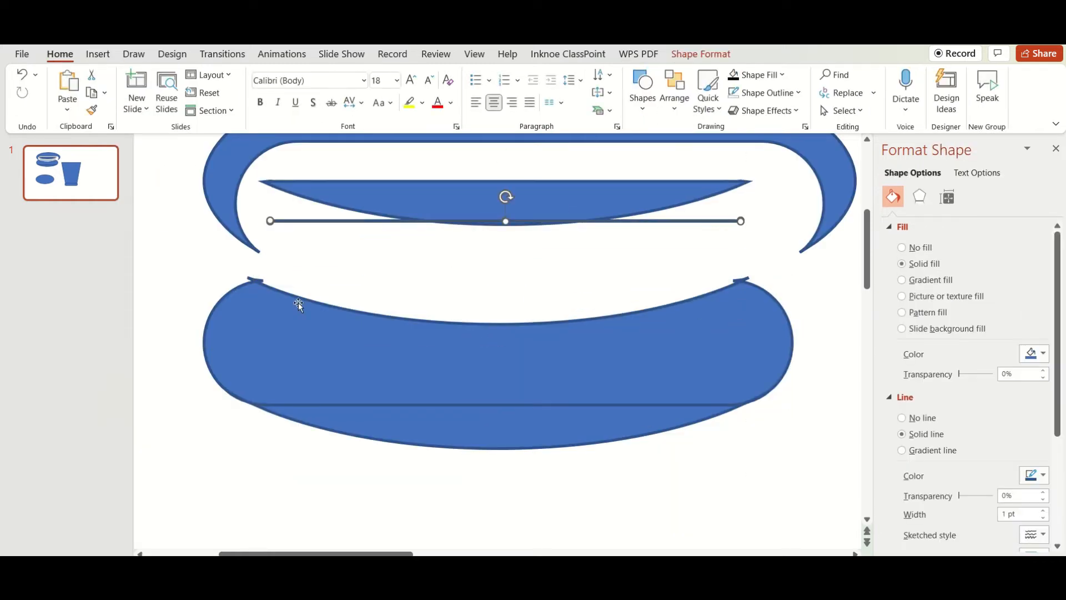
drag(745, 277, 745, 231)
Remove the outlines from all remaining rim pieces, including the lower crescent, and merge them with Union
drag(500, 428, 500, 484)
key(ctrl+z)
drag(140, 272, 833, 498)
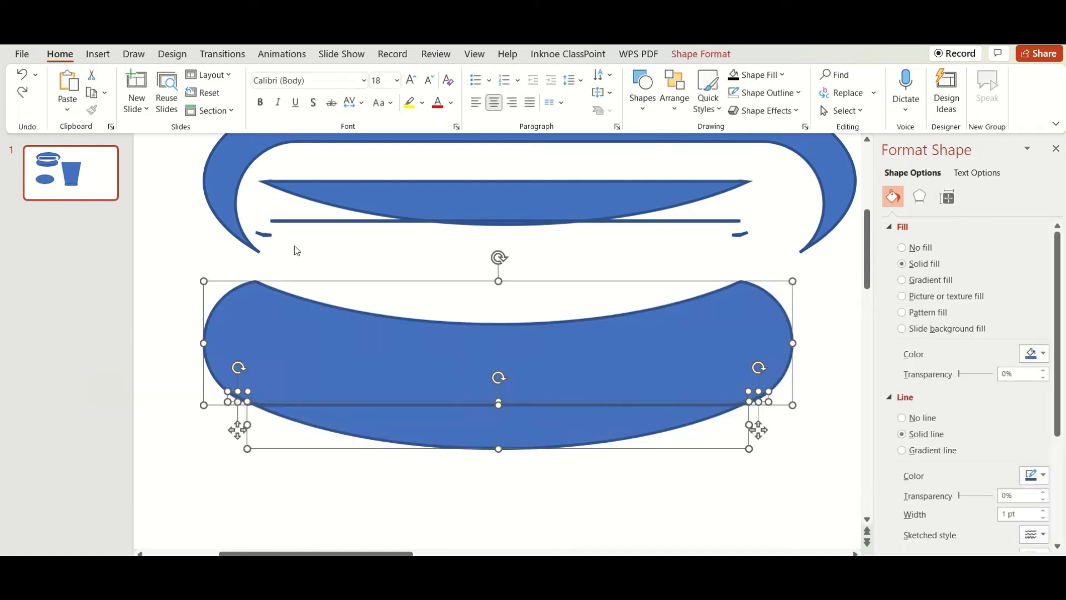
click(676, 57)
click(377, 93)
click(369, 283)
click(152, 110)
click(147, 133)
Place the merged rim on top of the cup and move the leftover fragments and the spare ellipse out of the way
scroll(838, 532, down, 4)
drag(340, 280, 488, 278)
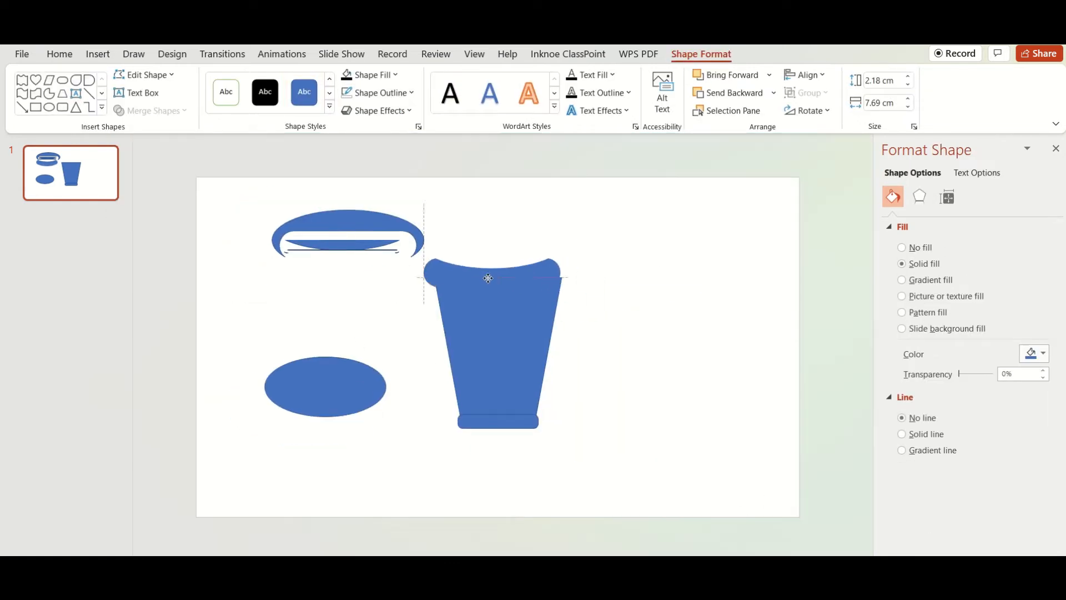
drag(243, 205, 458, 272)
drag(398, 243, 360, 476)
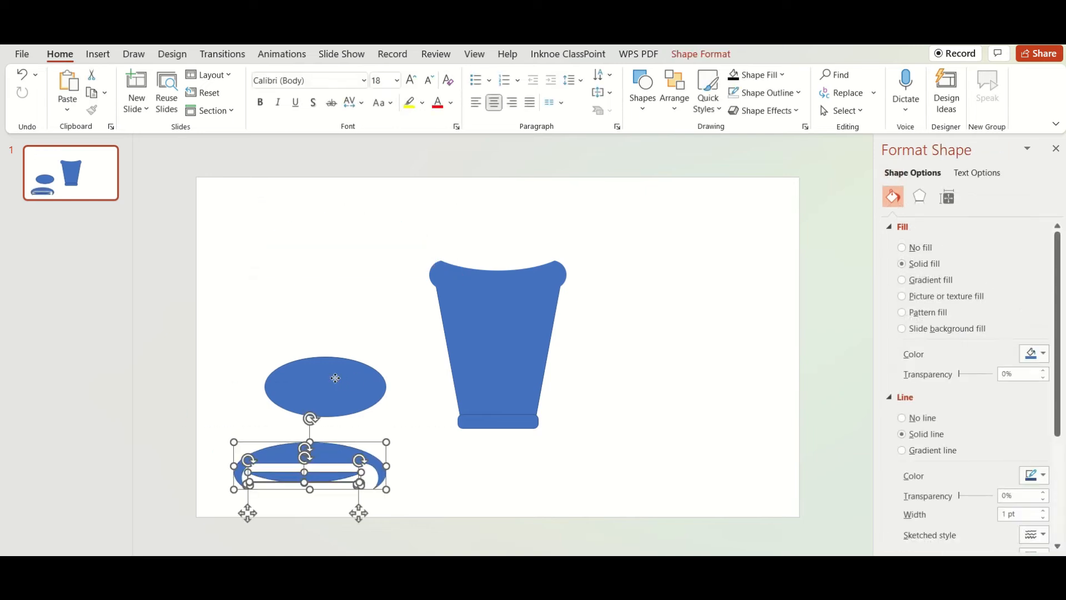
drag(335, 376, 633, 226)
Give the rim, cup body and base a white fill and a black 6 pt outline
click(527, 276)
shift+click(521, 404)
click(701, 54)
click(369, 75)
click(383, 285)
click(378, 92)
mouse_move(388, 346)
click(499, 473)
Move the spare ellipse aside and create three circles of different sizes beside the cup, the two larger about 3.6 and 2.9 cm across
drag(620, 214, 294, 353)
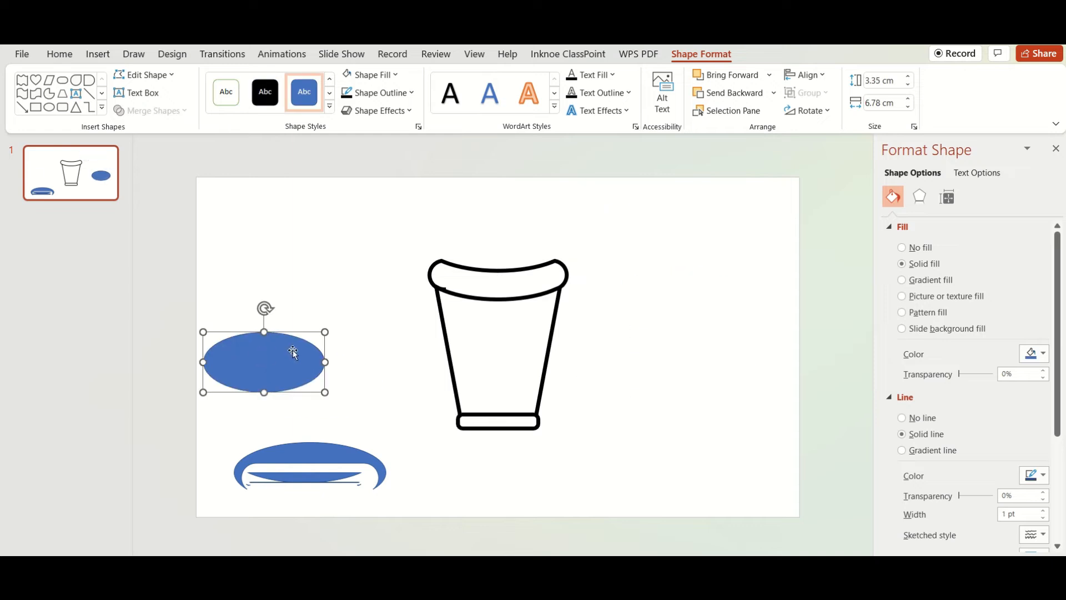
drag(628, 299, 682, 362)
mouse_move(678, 343)
mouse_down()
mouse_move(651, 304)
mouse_move(734, 363)
mouse_up()
key(ctrl+d)
key(ctrl+d)
drag(764, 397, 731, 363)
drag(714, 349, 664, 397)
drag(636, 305, 693, 357)
drag(729, 384, 716, 371)
drag(688, 349, 695, 369)
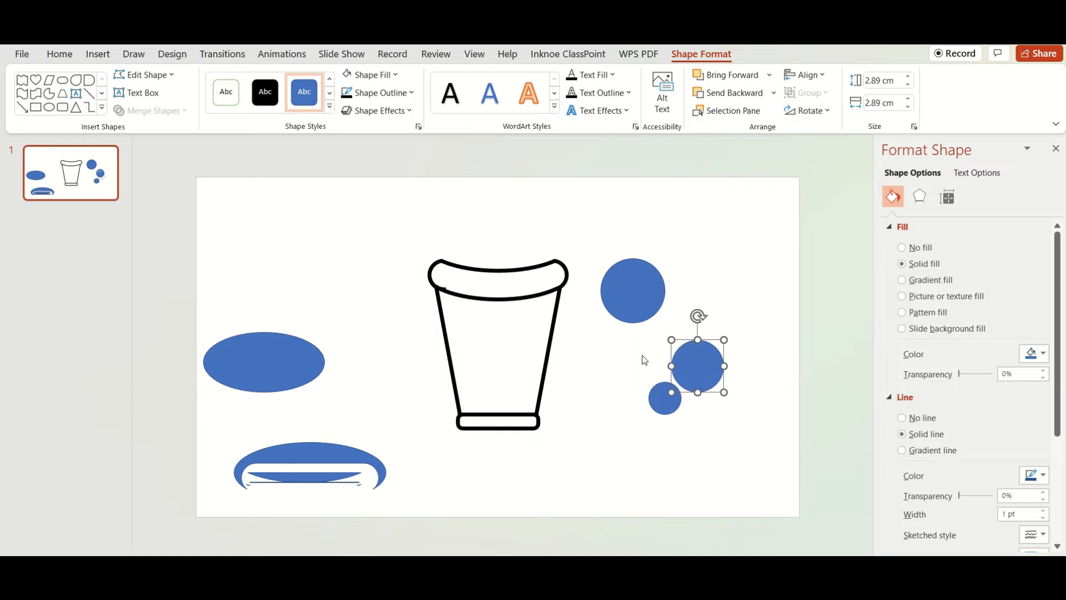
Apply the white preset style with green outline to the two smaller circles, shrink them together and group them
shift+click(664, 398)
click(226, 93)
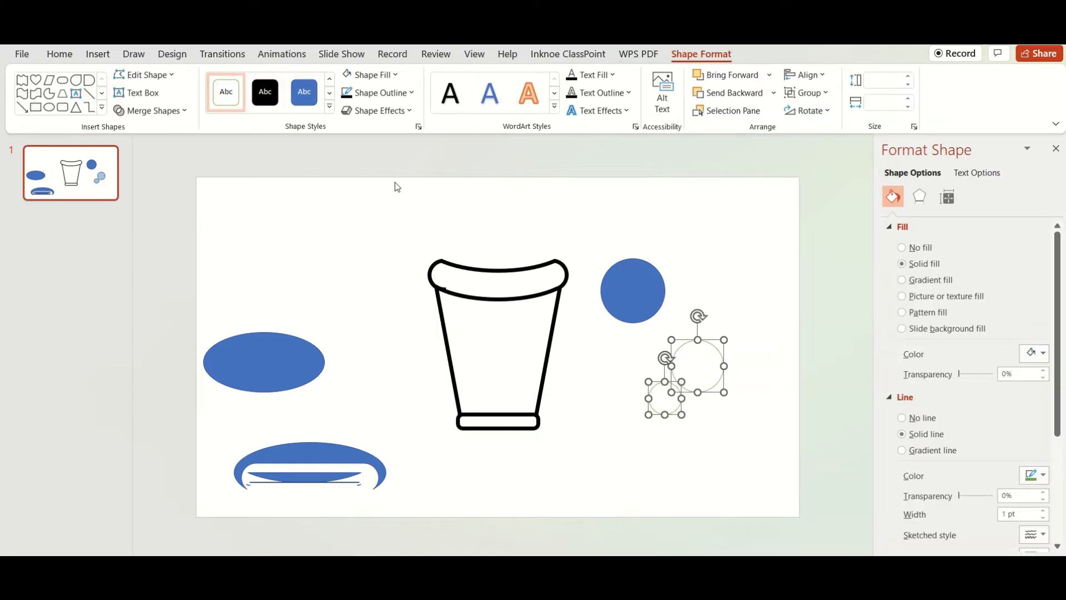
drag(724, 394, 678, 393)
click(661, 435)
drag(648, 326, 747, 454)
key(ctrl+g)
Fit the grouped white circles inside the large circle as highlights and apply the solid black preset style to the large circle
drag(690, 362, 643, 284)
drag(664, 332, 658, 326)
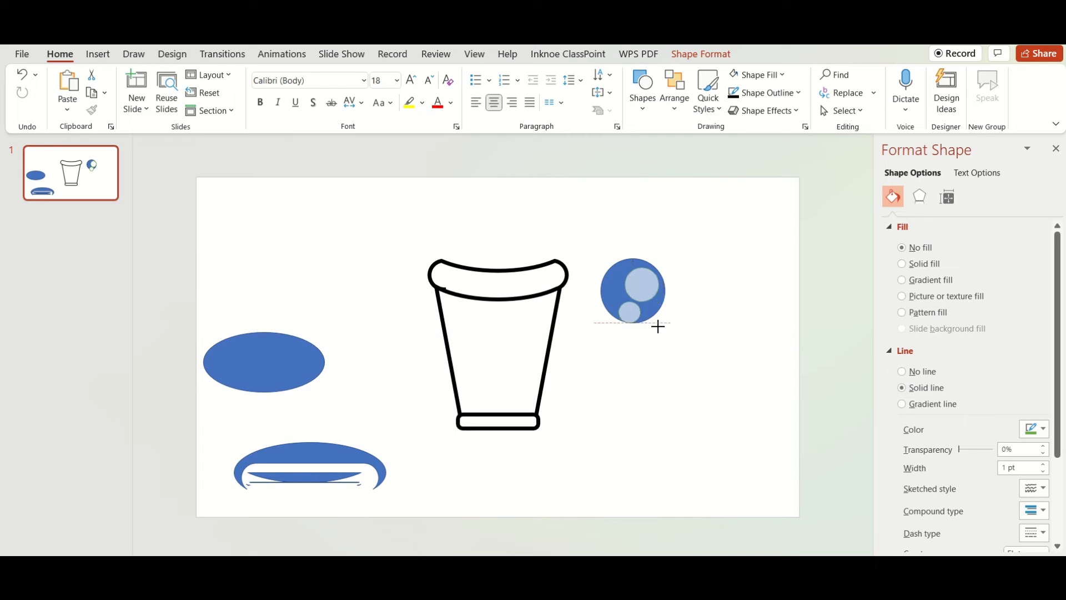
drag(643, 243, 654, 252)
drag(642, 291, 641, 289)
click(584, 282)
click(607, 286)
click(701, 54)
click(265, 92)
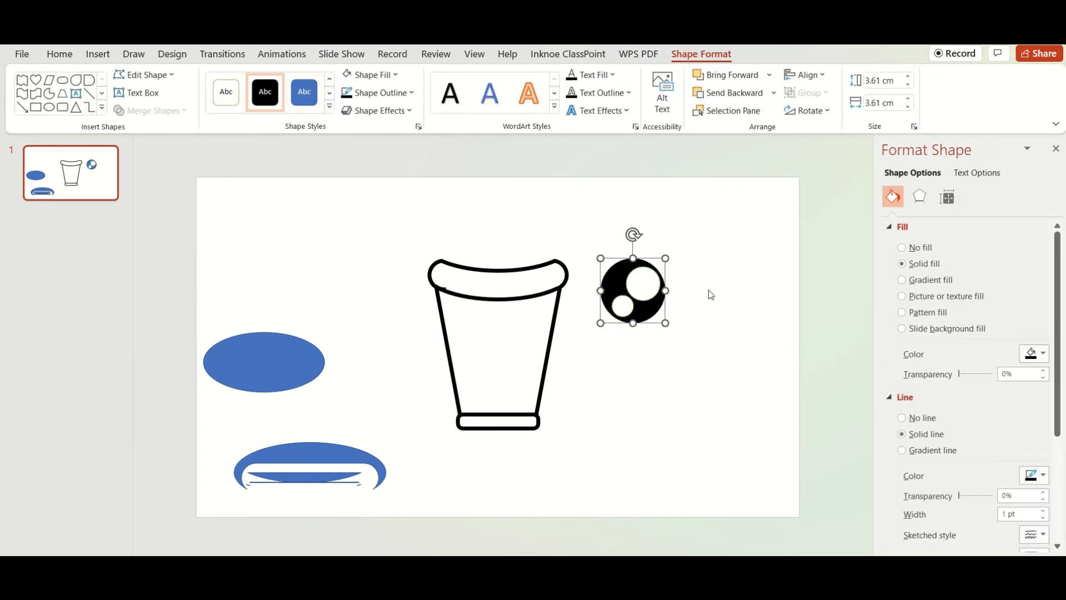
Group all three circles into one eye, shrink it and place it on the left half of the cup body
click(709, 291)
drag(573, 239, 704, 372)
key(ctrl+g)
drag(665, 324, 489, 346)
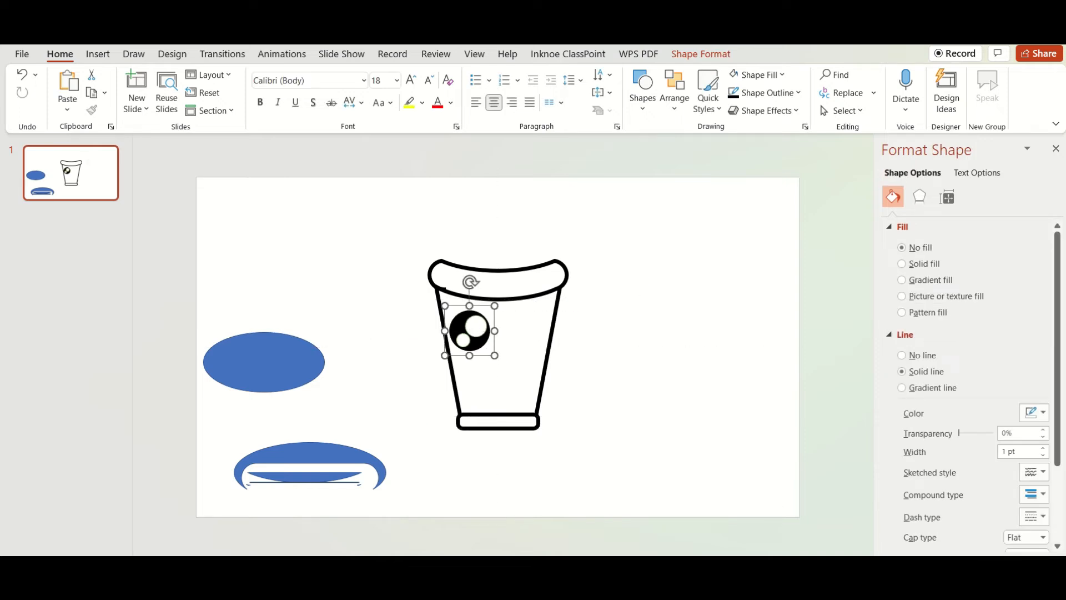
Shift the rim to the left and draw a small ellipse over the jagged spot at its lower-left outline
scroll(328, 259, up, 5)
click(328, 260)
scroll(313, 442, up, 1)
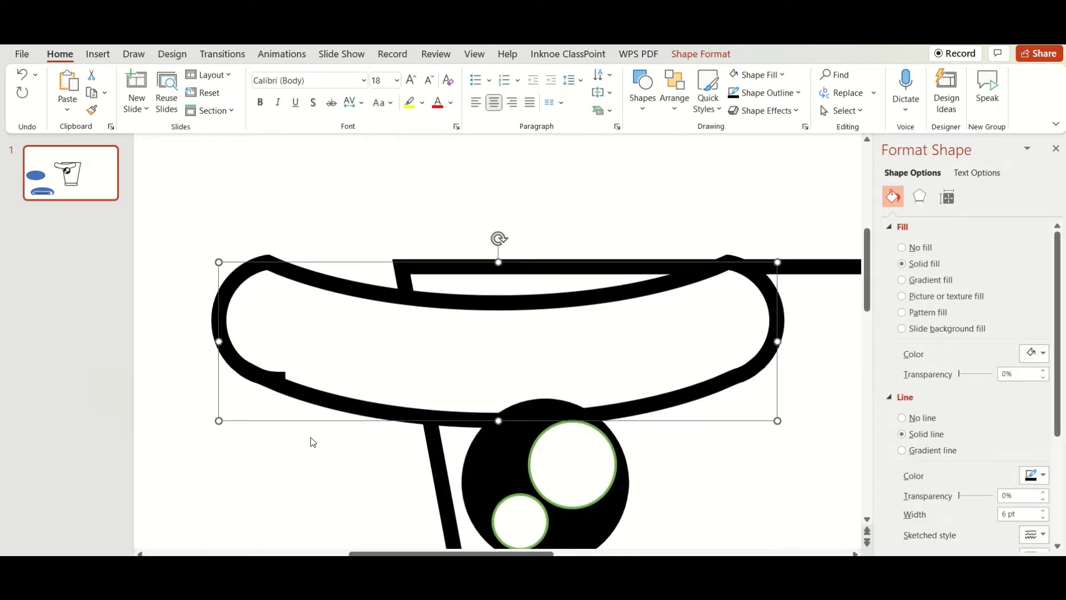
click(100, 58)
click(265, 89)
click(268, 288)
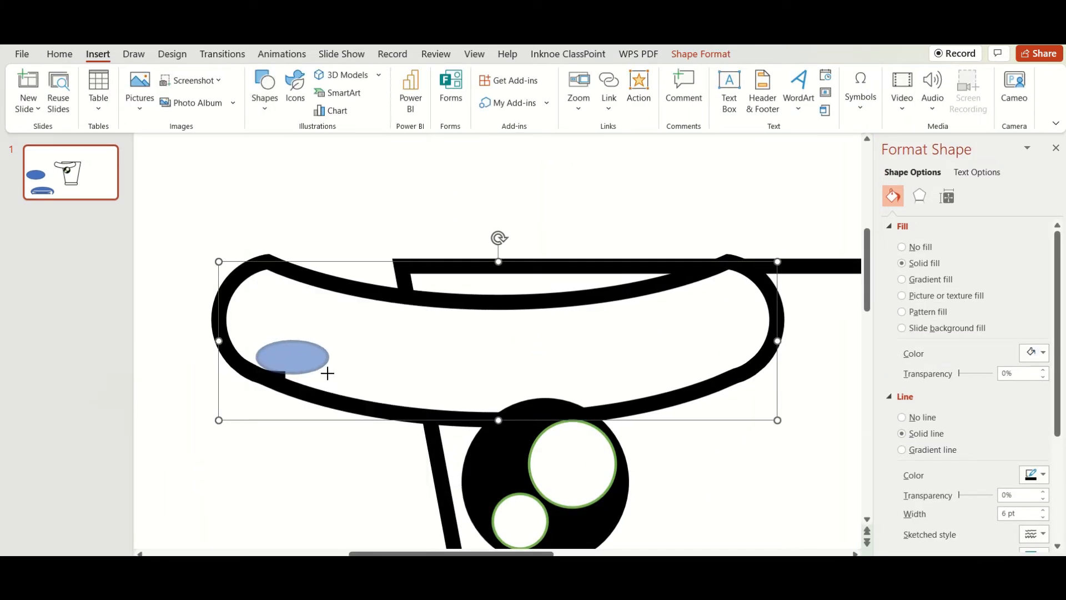
drag(331, 374, 332, 374)
Tilt the small ellipse along the rim's inner edge and resize it to about 1.5 by 0.5 cm to cover the jagged spot
drag(293, 317, 303, 319)
drag(295, 357, 295, 365)
scroll(295, 365, up, 1)
drag(538, 349, 579, 358)
drag(489, 341, 483, 338)
Try a white outline on the rim and the small ellipse together
shift+click(443, 273)
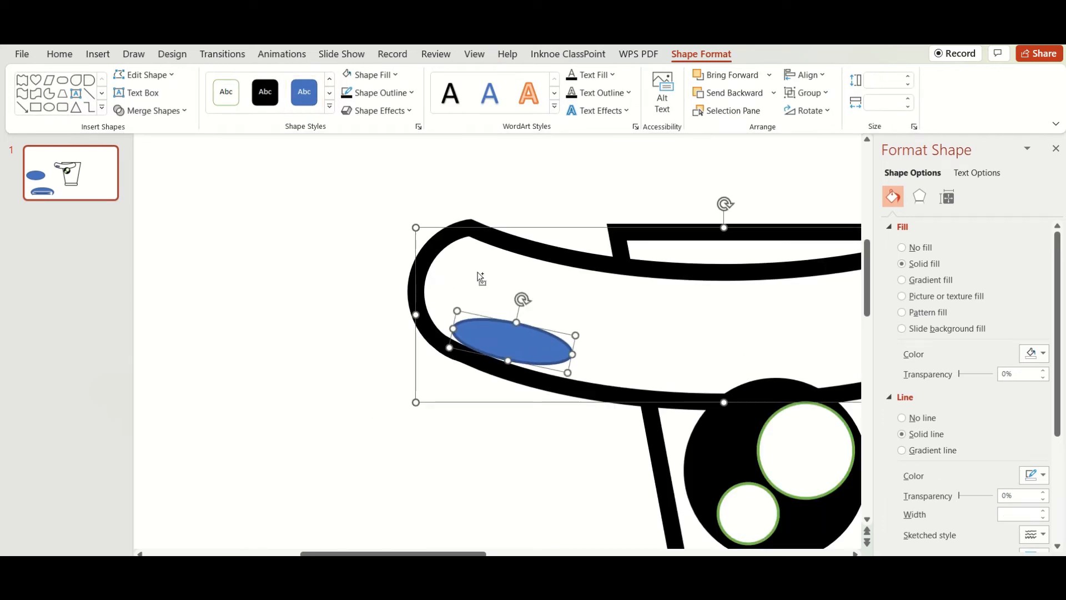
click(387, 95)
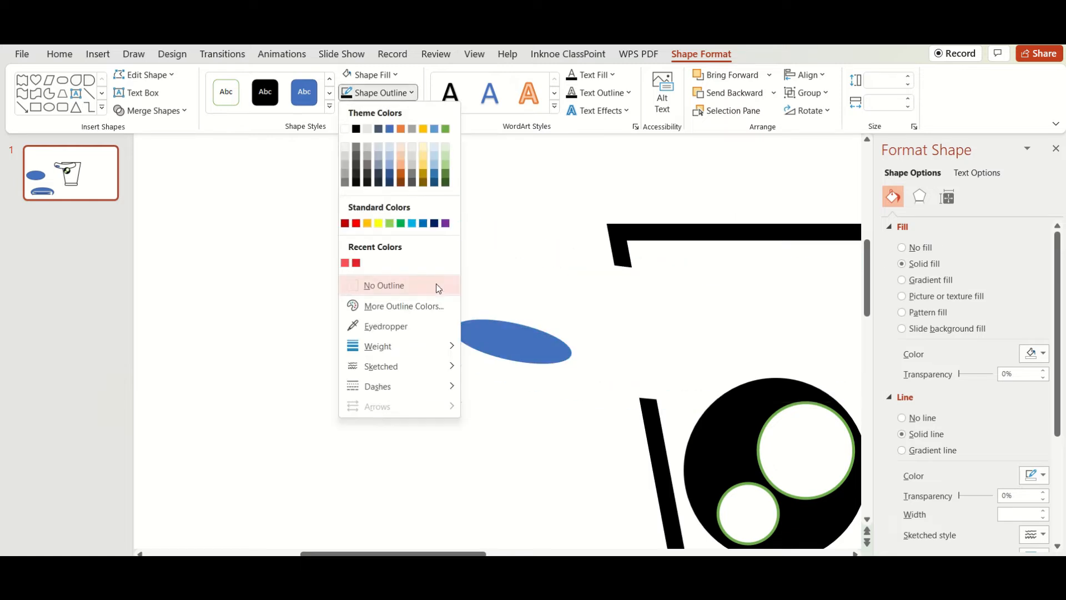
click(344, 130)
key(ctrl+z)
click(383, 188)
Give the small ellipse a white fill and no outline
click(542, 335)
click(703, 57)
click(375, 77)
click(346, 112)
click(382, 96)
click(383, 287)
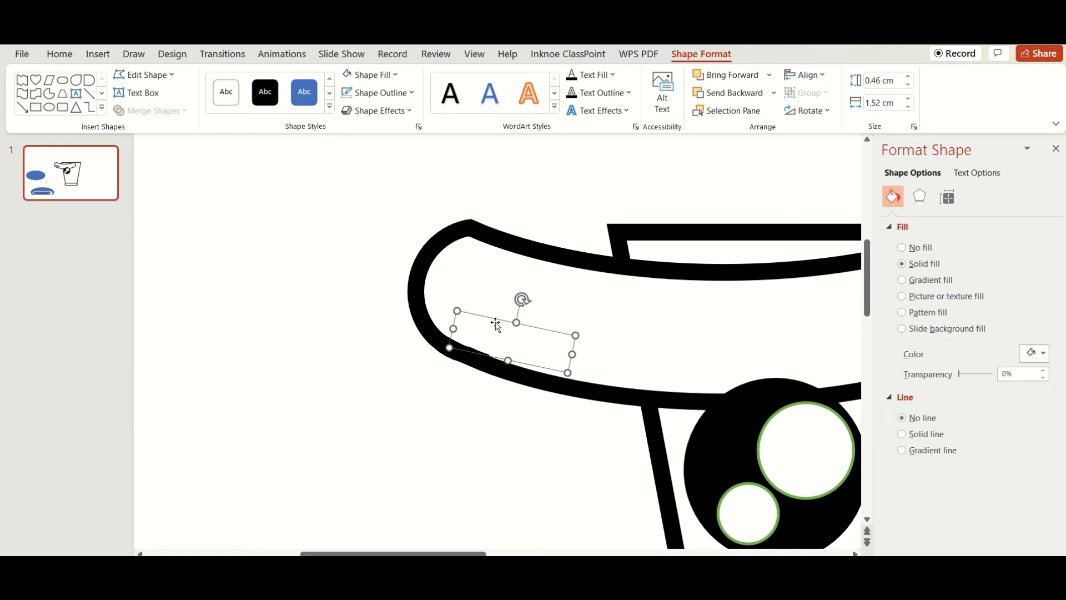
Group the white ellipse with the rim and move the group back onto the top of the cup
click(526, 303)
click(501, 336)
ctrl+click(448, 283)
key(ctrl+g)
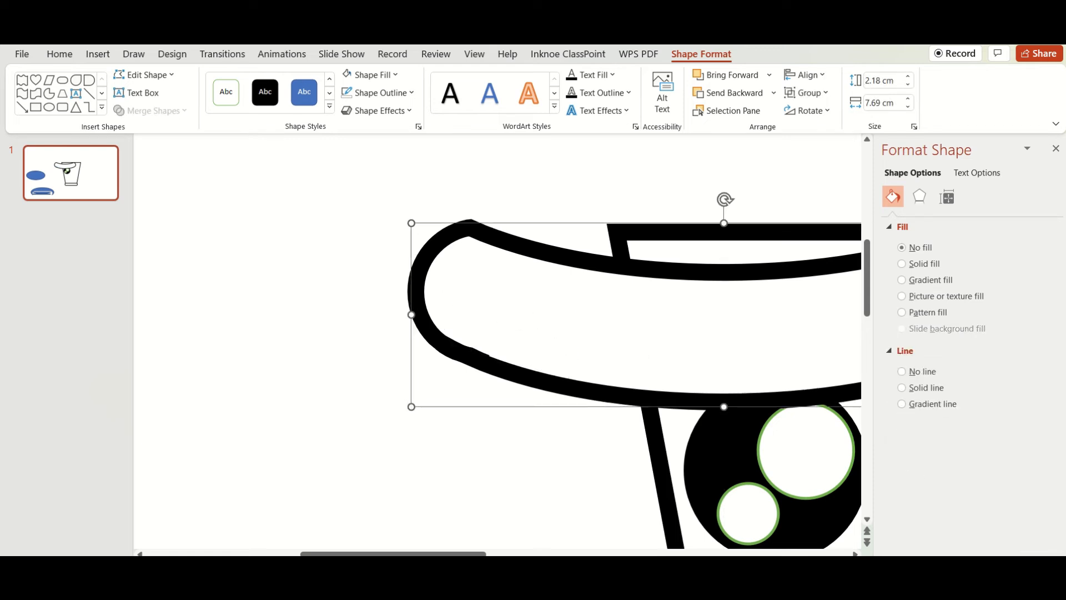
scroll(428, 323, down, 10)
drag(433, 293, 473, 272)
click(580, 338)
Copy the shiny eye and place the duplicate beside it on the other half of the cup
click(479, 339)
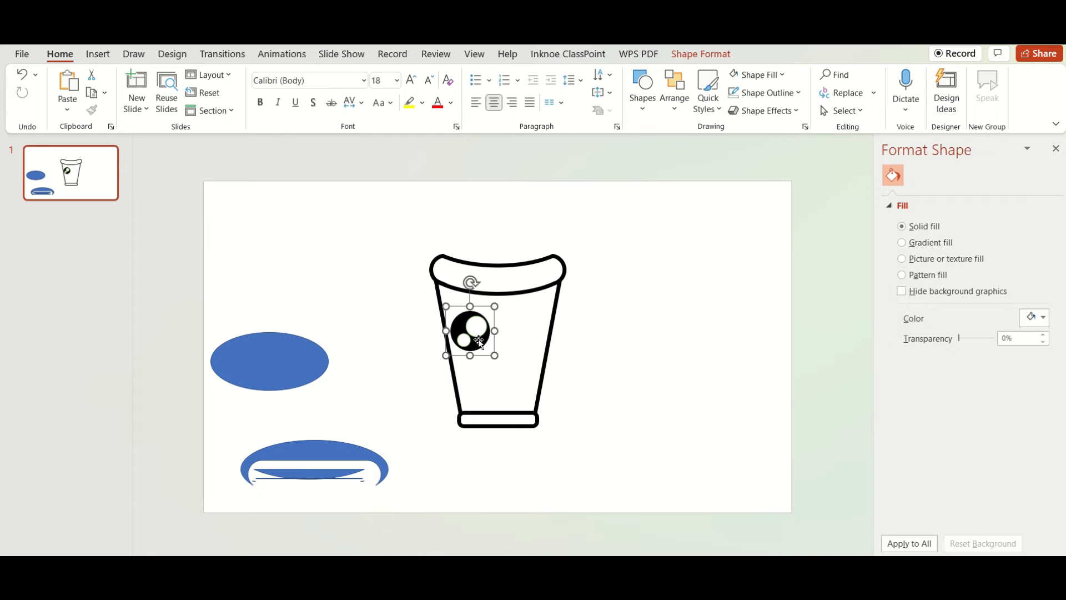
drag(478, 339, 506, 335)
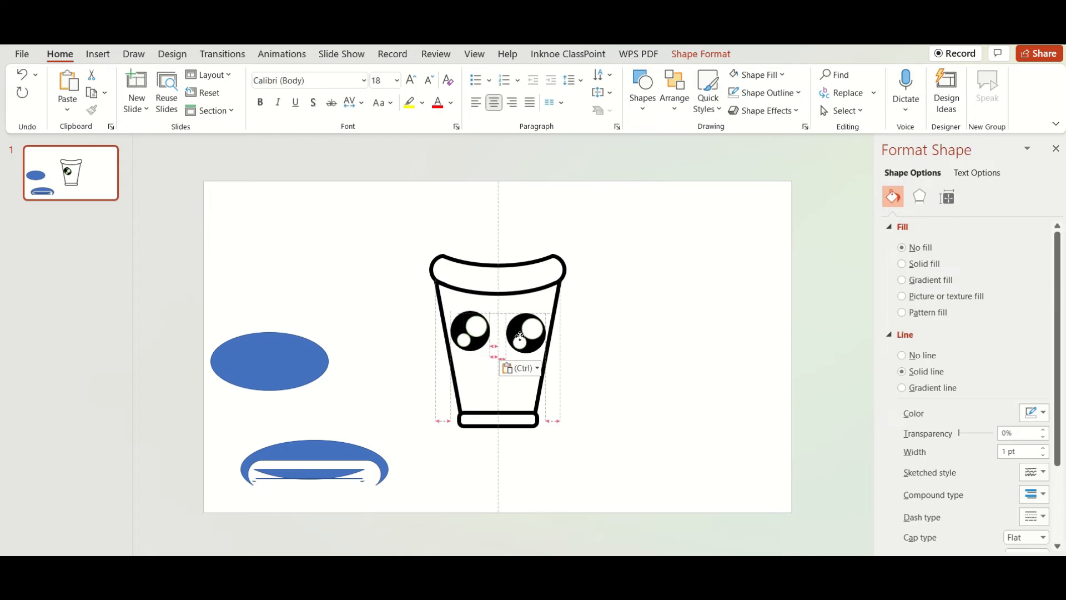
Place the thin blue crescent below the eyes as a mouth and give it a black fill with no outline
click(336, 424)
drag(330, 473, 381, 397)
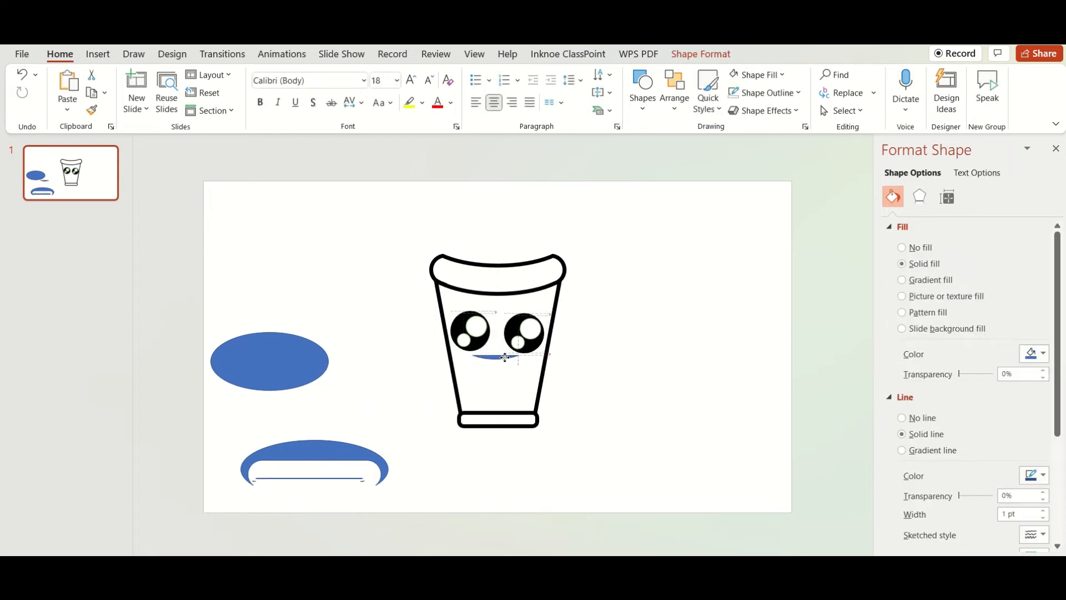
click(710, 60)
click(607, 291)
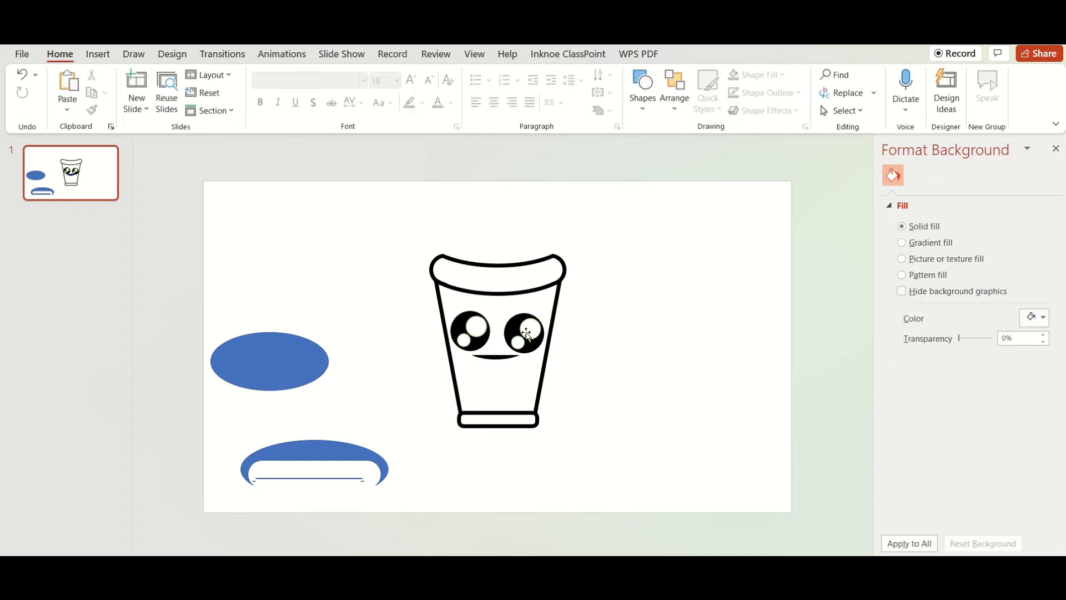
click(501, 358)
click(701, 53)
click(377, 93)
click(381, 284)
click(675, 335)
Draw a rounded-rectangle straw about 5.2 by 1.3 cm, place it over the cup's rim and send it to the back
click(100, 55)
click(262, 85)
click(259, 242)
mouse_move(647, 282)
mouse_down()
mouse_move(688, 371)
mouse_move(680, 290)
mouse_move(635, 266)
mouse_up()
click(682, 294)
drag(652, 309, 481, 261)
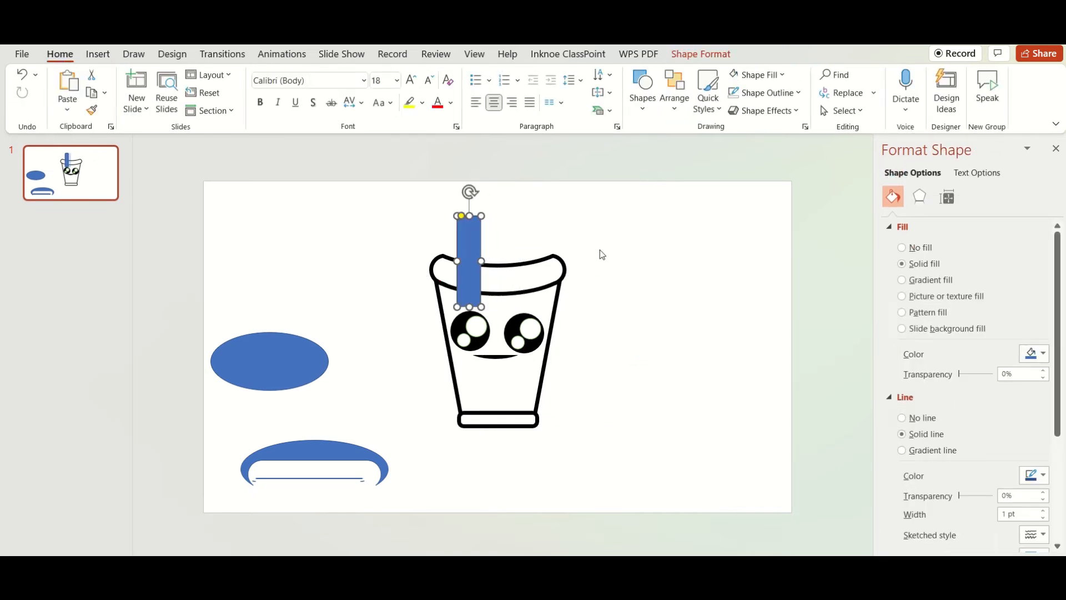
right_click(471, 249)
click(525, 332)
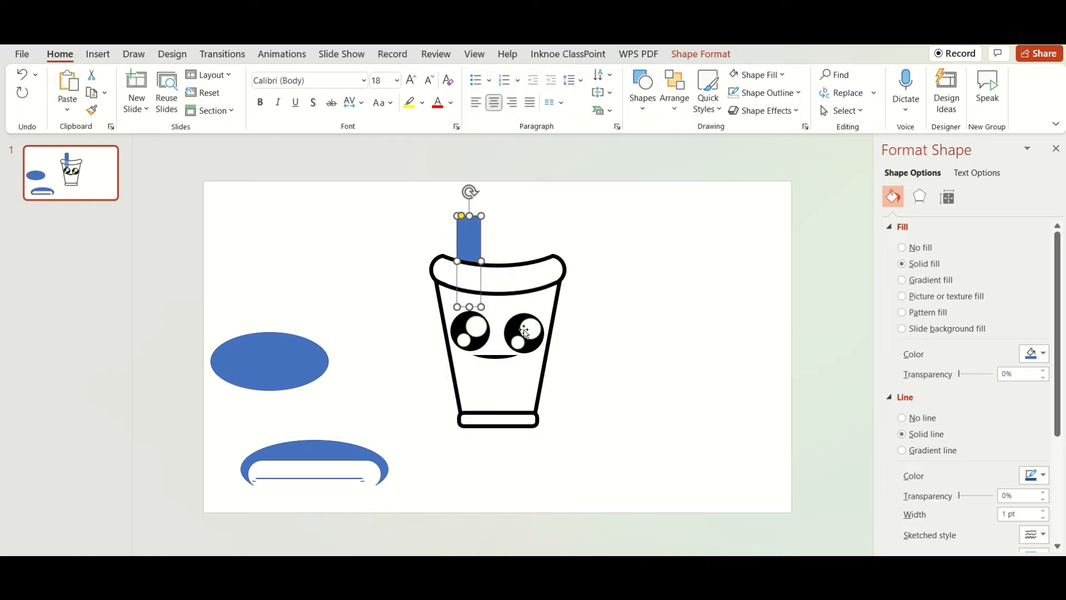
Give the straw a white fill and a black 6 pt outline
click(689, 56)
click(348, 75)
click(390, 93)
click(369, 128)
click(381, 93)
mouse_move(414, 349)
click(514, 498)
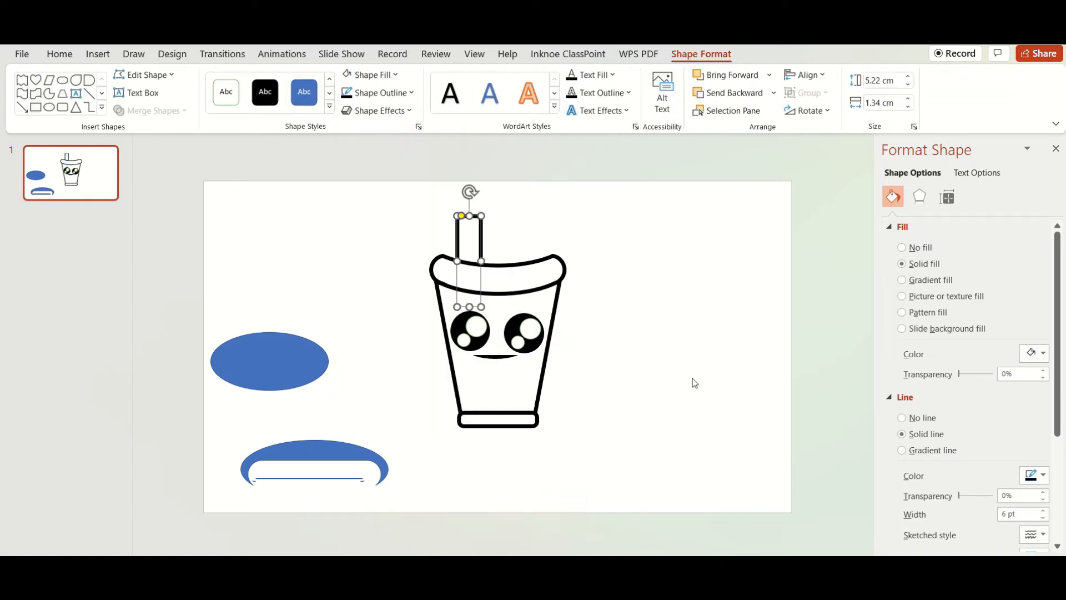
click(648, 335)
Move the blue ellipse onto the cup's top as a domed lid and give it a black 6 pt outline
drag(254, 366, 496, 256)
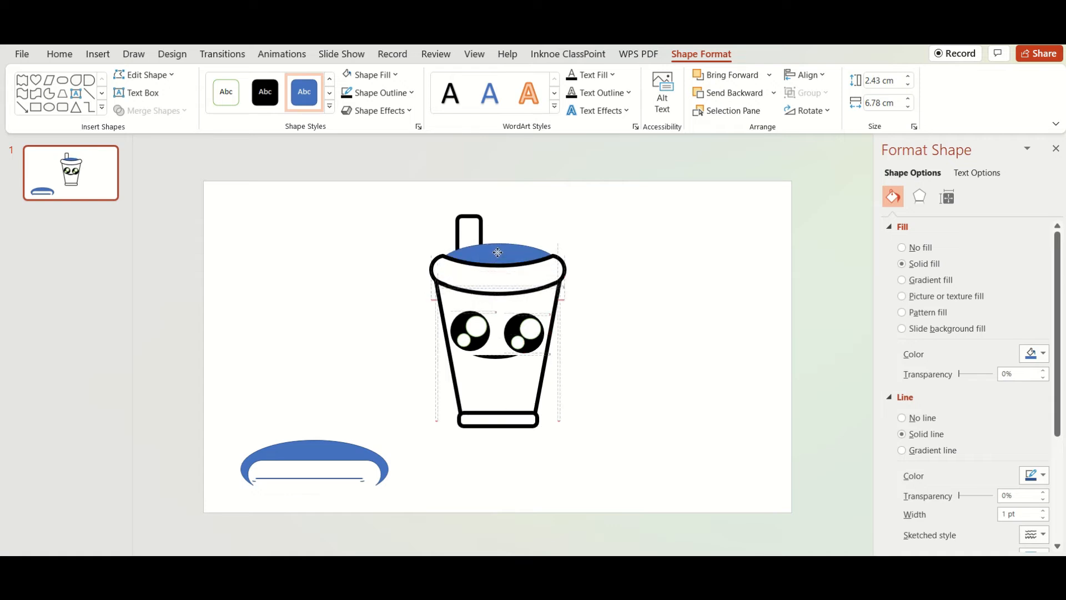
click(382, 99)
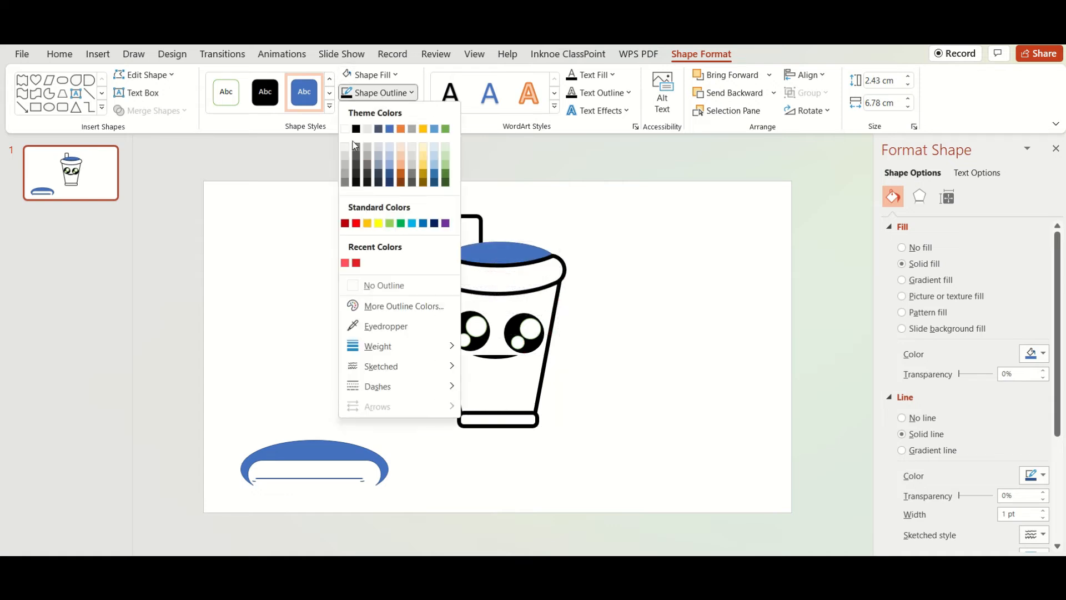
mouse_move(401, 346)
click(511, 491)
click(367, 77)
click(353, 94)
click(356, 129)
click(406, 222)
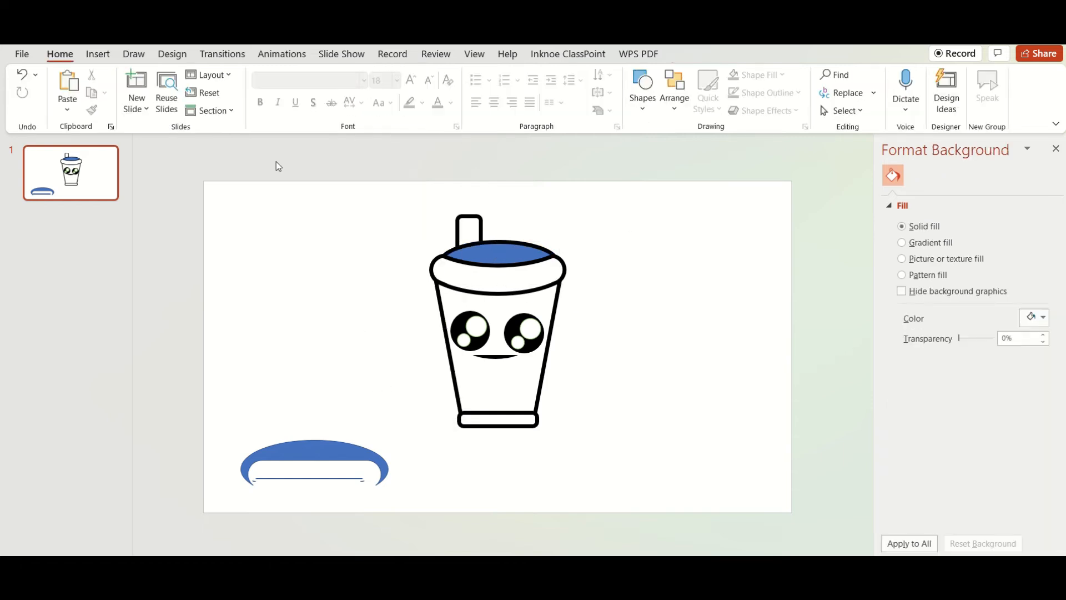
Draw a circle about 3.9 cm wide and place two copies of it in an overlapping row
click(98, 54)
click(265, 89)
click(272, 293)
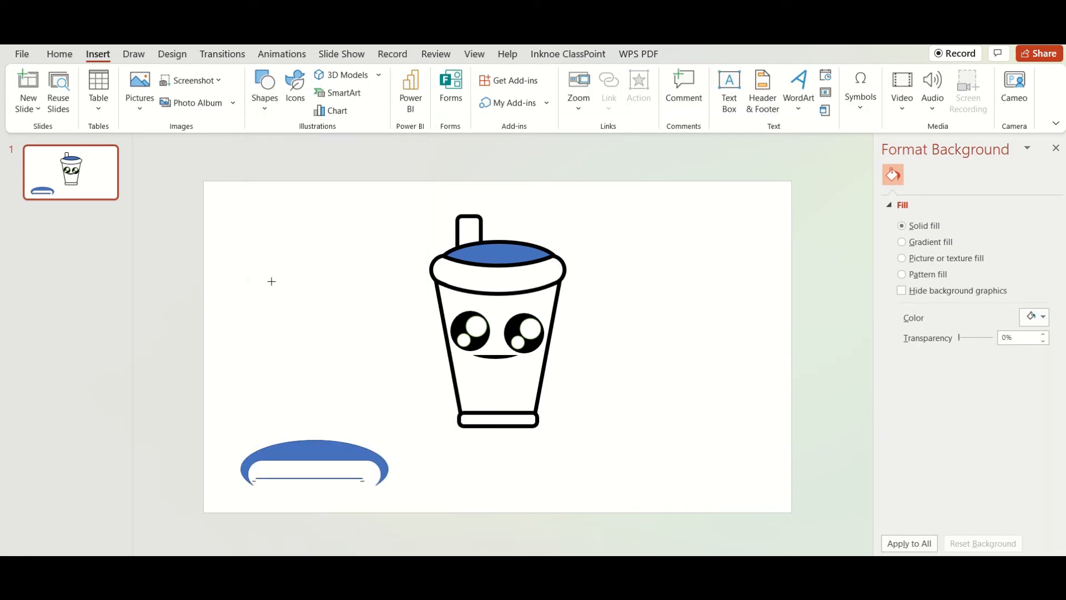
mouse_move(222, 256)
mouse_down()
mouse_move(289, 323)
mouse_move(310, 300)
mouse_move(353, 289)
mouse_up()
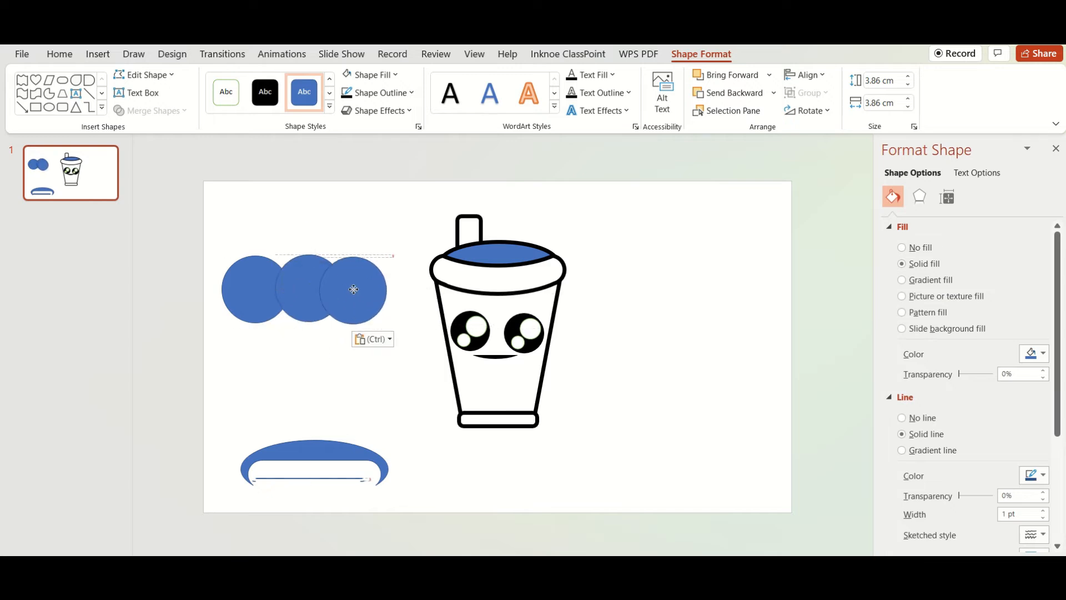
Place a copy of the cup's trapezoid body on the empty area beside the character
click(584, 383)
click(483, 388)
drag(483, 389, 664, 355)
Merge the three overlapping circles with Union and remove their outline
click(227, 241)
drag(227, 240, 419, 361)
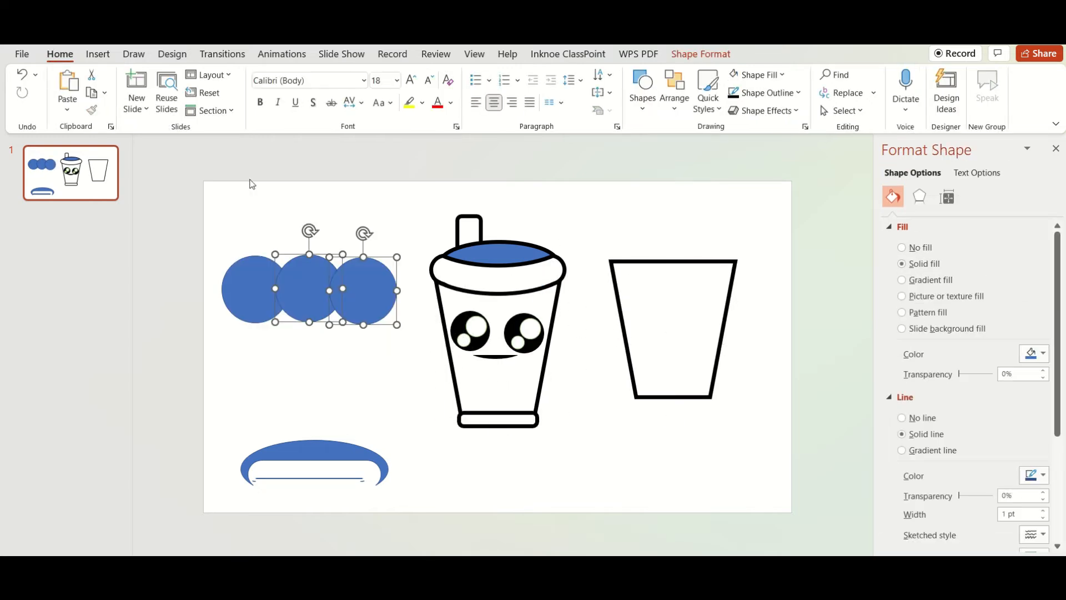
click(701, 53)
click(182, 111)
click(155, 130)
click(369, 94)
click(375, 285)
Move the merged circles across the lower part of the copied cup body and resize them to about 7 by 2.8 cm
drag(345, 304, 709, 350)
right_click(744, 361)
click(808, 387)
scroll(709, 349, up, 6)
mouse_move(783, 350)
mouse_down()
mouse_move(757, 347)
mouse_move(780, 349)
mouse_up()
drag(582, 428, 611, 484)
key(ctrl+z)
drag(780, 427, 651, 357)
drag(597, 340, 659, 367)
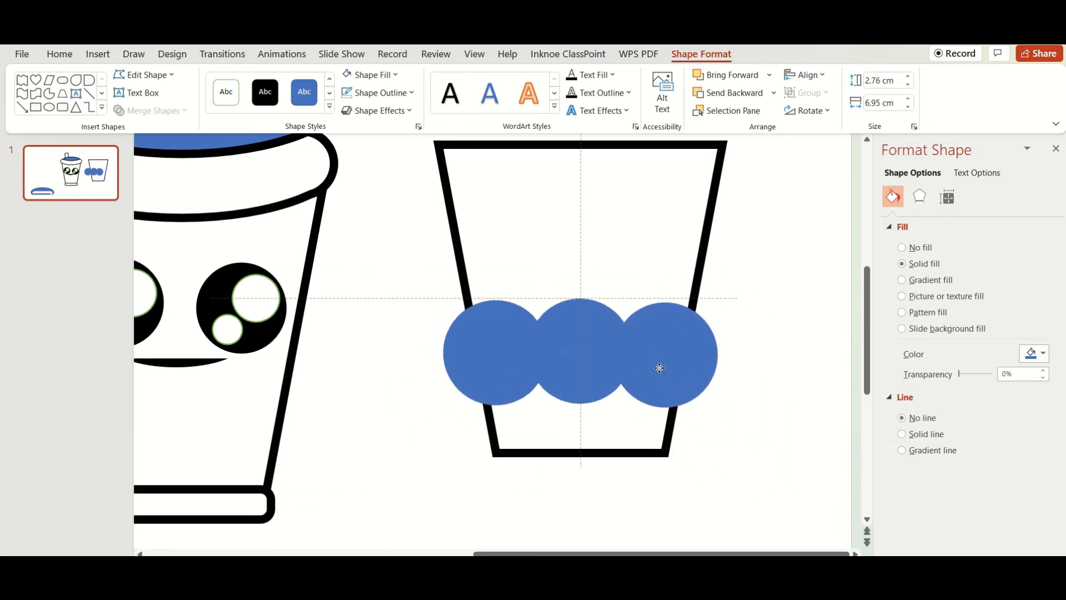
Fragment the copied cup body together with the merged circles
shift+click(528, 242)
click(147, 111)
click(155, 166)
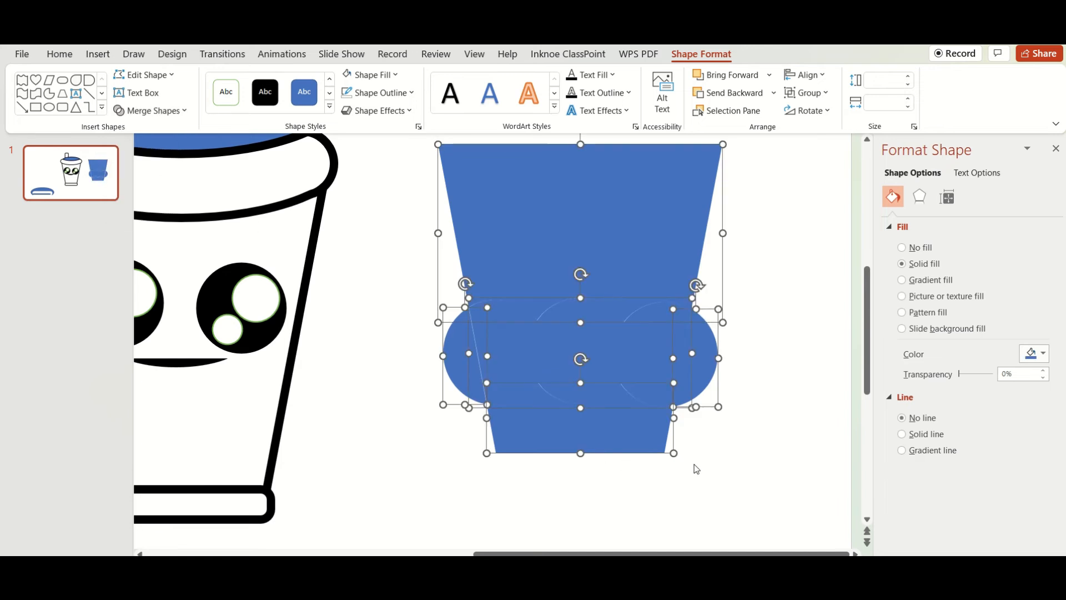
Pull the upper cup fragment and the two side circle fragments away from the wavy lower part
click(626, 461)
click(625, 425)
drag(576, 275, 553, 208)
drag(465, 356, 387, 377)
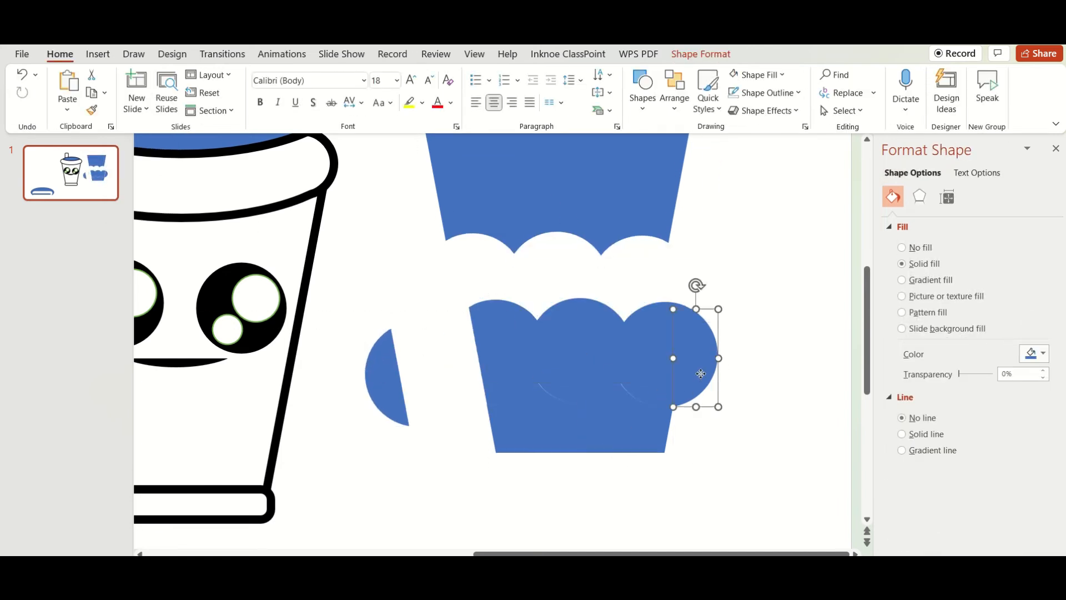
drag(699, 375, 772, 369)
Merge the wavy middle fragment and the bottom fragment into one liquid shape with Union
click(578, 421)
click(687, 470)
click(577, 366)
shift+click(569, 417)
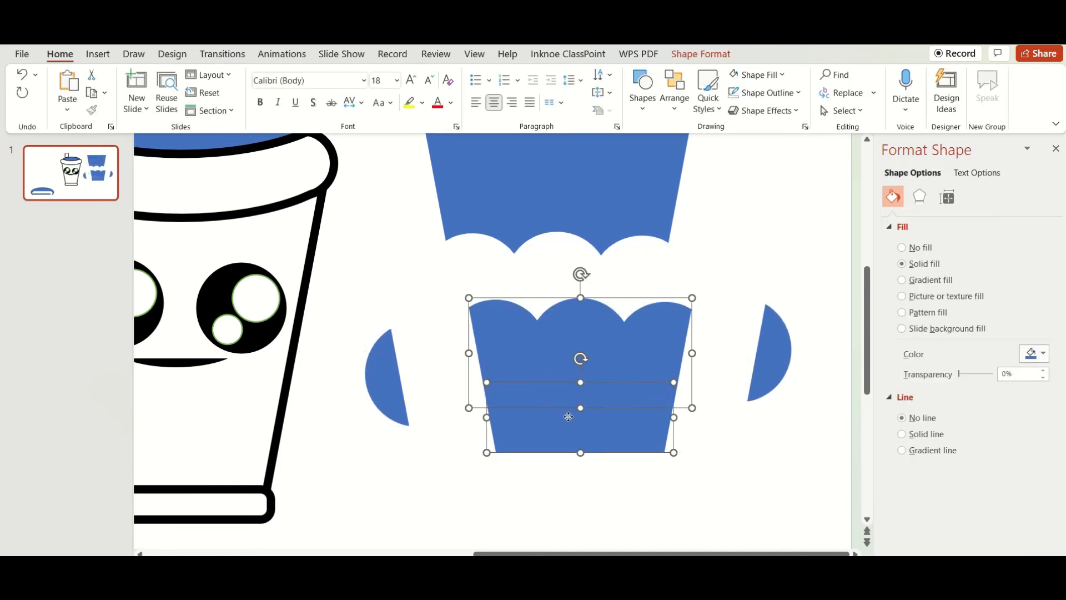
click(702, 54)
click(147, 110)
click(155, 127)
Move the wavy liquid shape into the lower part of the cup and stretch it to about 4 cm high
drag(642, 375, 338, 395)
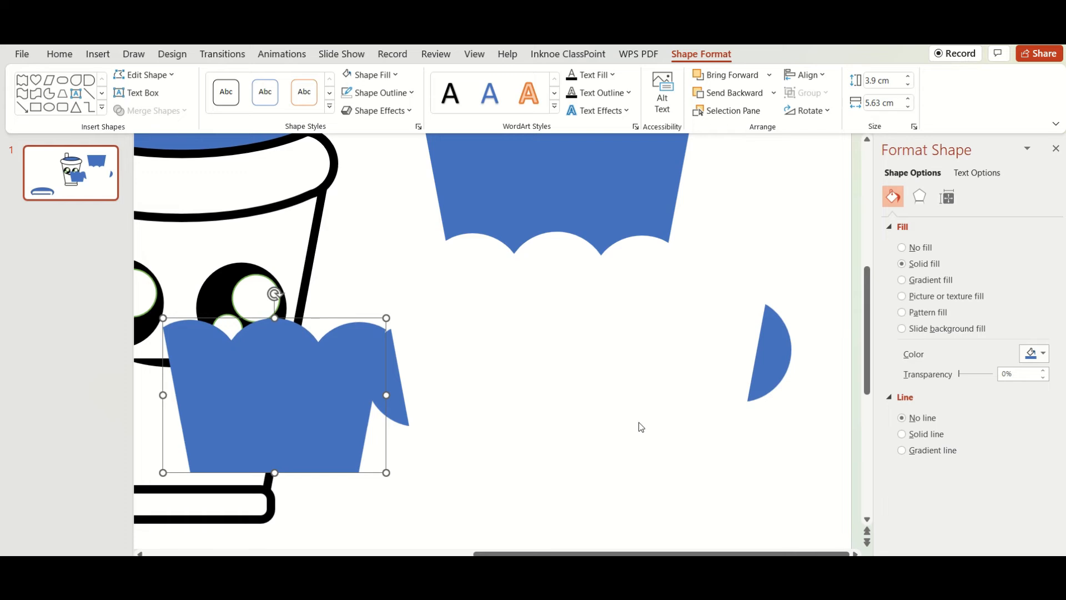
scroll(497, 344, down, 5)
drag(508, 395, 495, 396)
drag(494, 342, 495, 339)
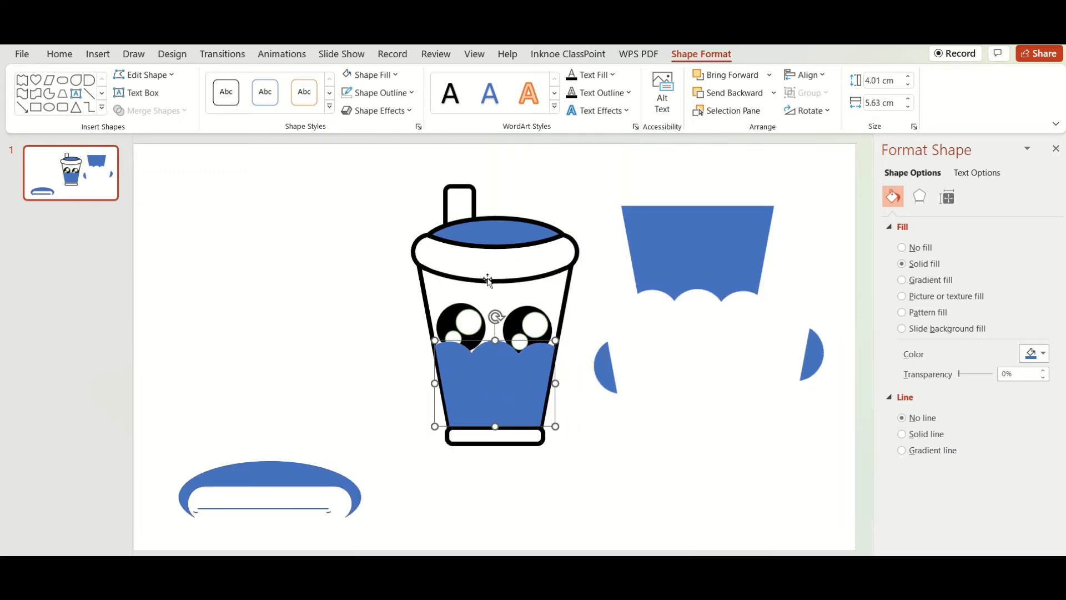
Send the wavy liquid shape backward so that it lies behind the eyes
right_click(482, 360)
mouse_move(614, 404)
click(674, 419)
right_click(541, 391)
mouse_move(666, 398)
click(726, 421)
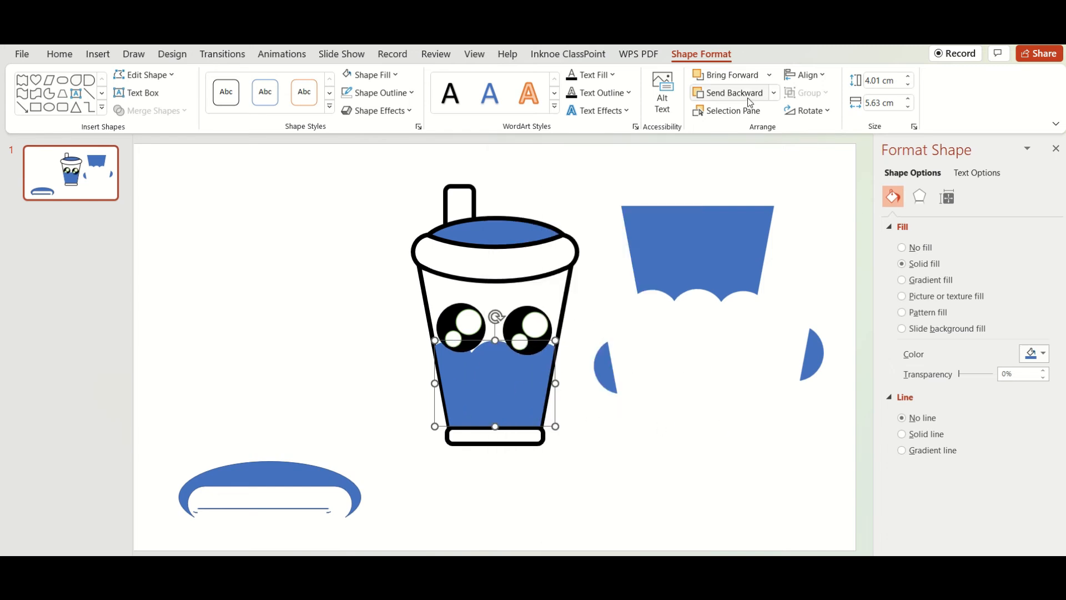
Reduce the liquid shape's height to about 3.1 cm and move the eyes and mouth higher on the cup
drag(495, 340, 459, 323)
click(565, 388)
click(532, 346)
shift+click(482, 360)
shift+click(459, 336)
Try sending the liquid shape one layer backward and bringing it forward again
click(494, 388)
click(701, 54)
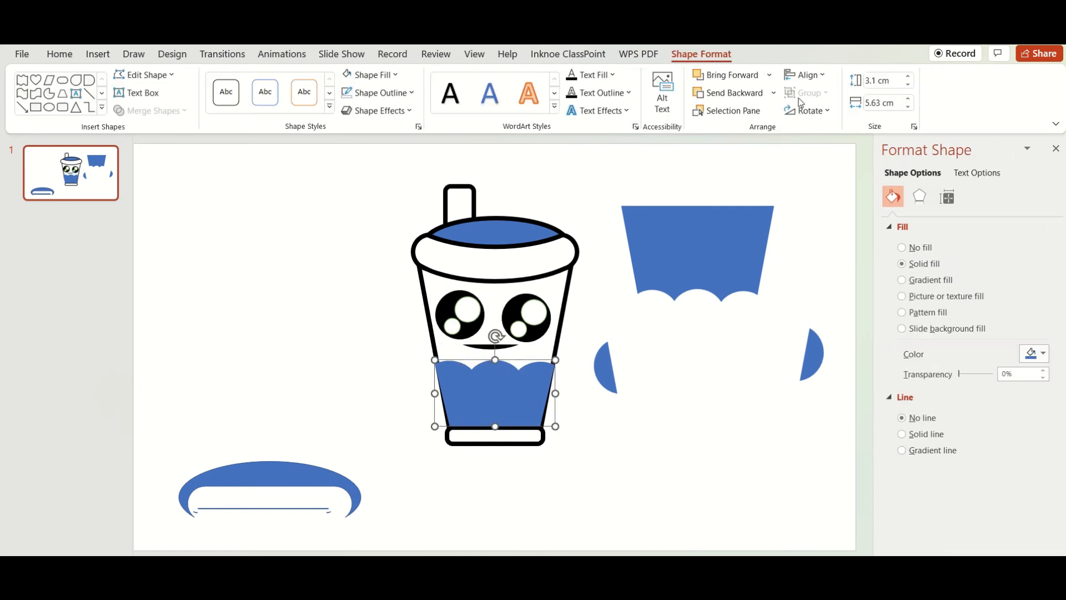
click(747, 102)
click(746, 84)
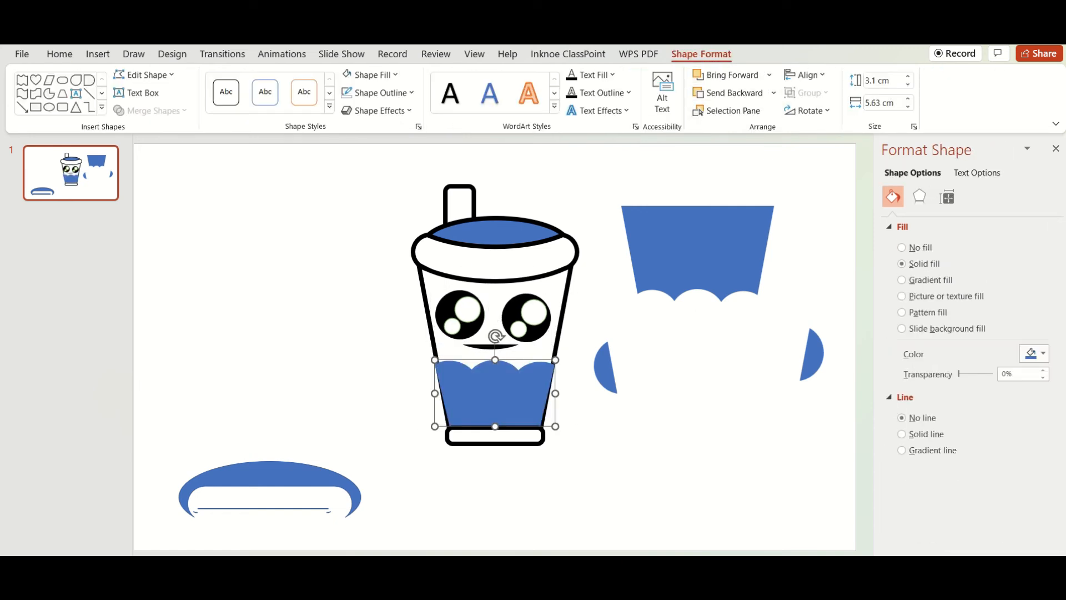
Try a black 6 pt outline on the liquid shape and undo it
click(384, 93)
click(357, 128)
click(379, 93)
mouse_move(406, 349)
click(519, 489)
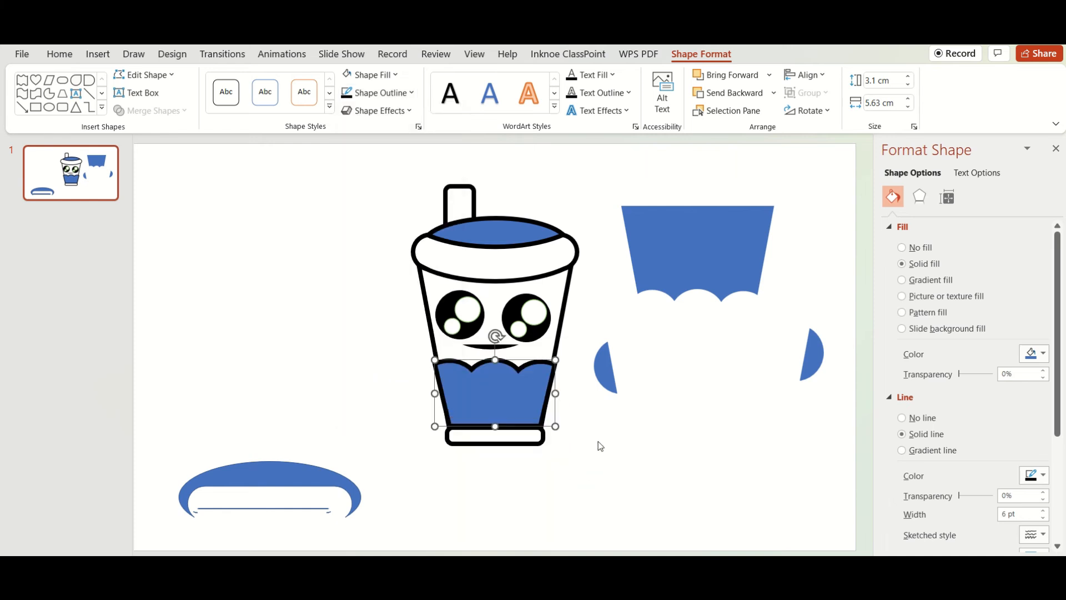
click(600, 446)
click(483, 397)
drag(435, 393, 436, 391)
key(Escape)
click(494, 396)
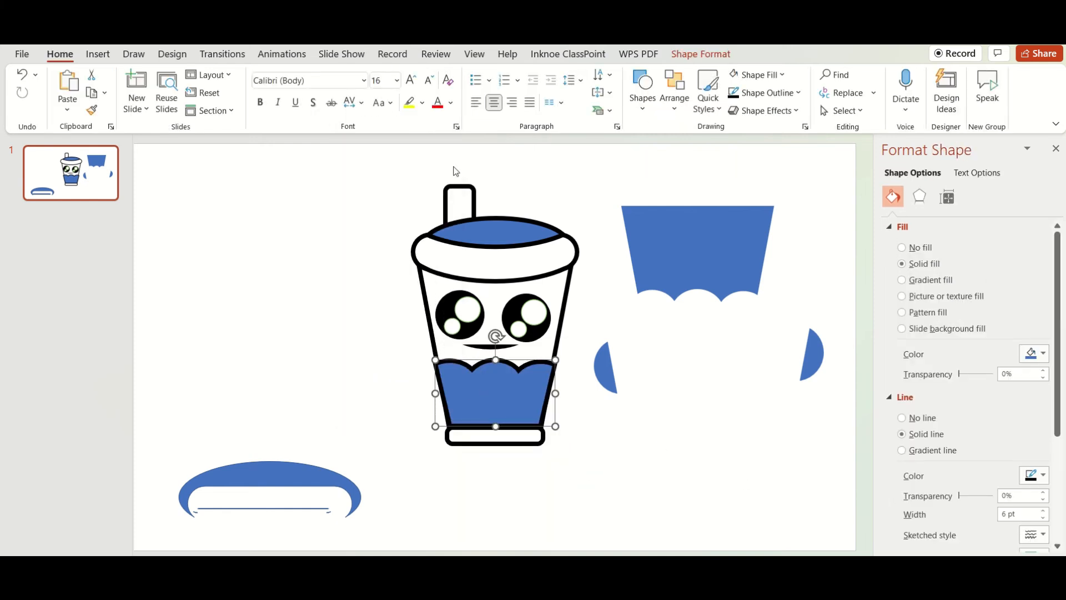
click(712, 418)
Narrow the liquid shape from both sides to about 5.4 cm so that it fits between the cup walls
click(516, 374)
scroll(516, 374, up, 5)
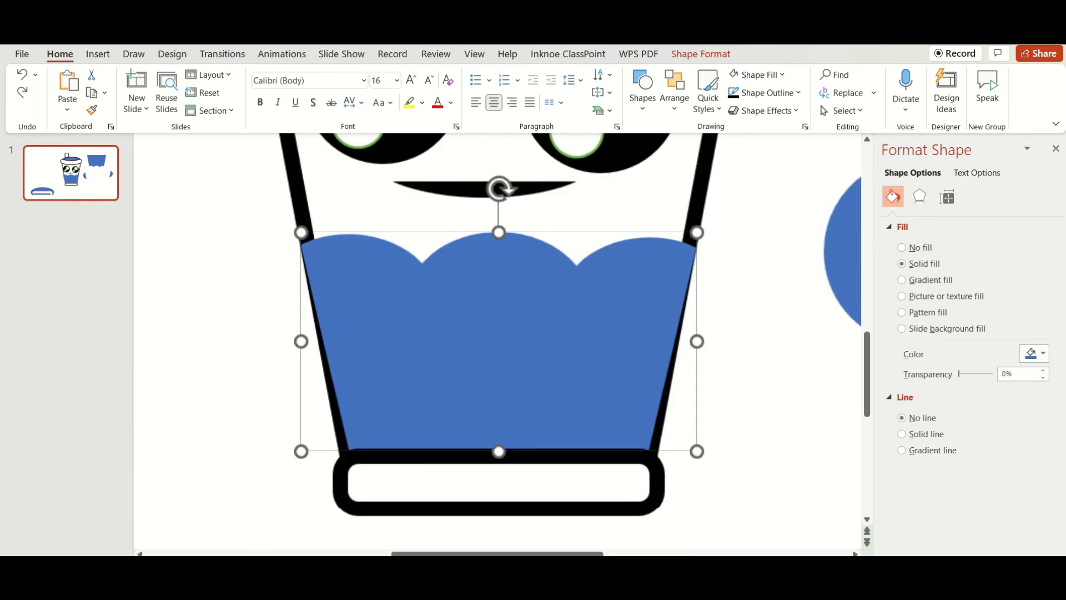
drag(303, 340, 309, 340)
drag(695, 341, 690, 344)
click(698, 340)
scroll(695, 328, up, 2)
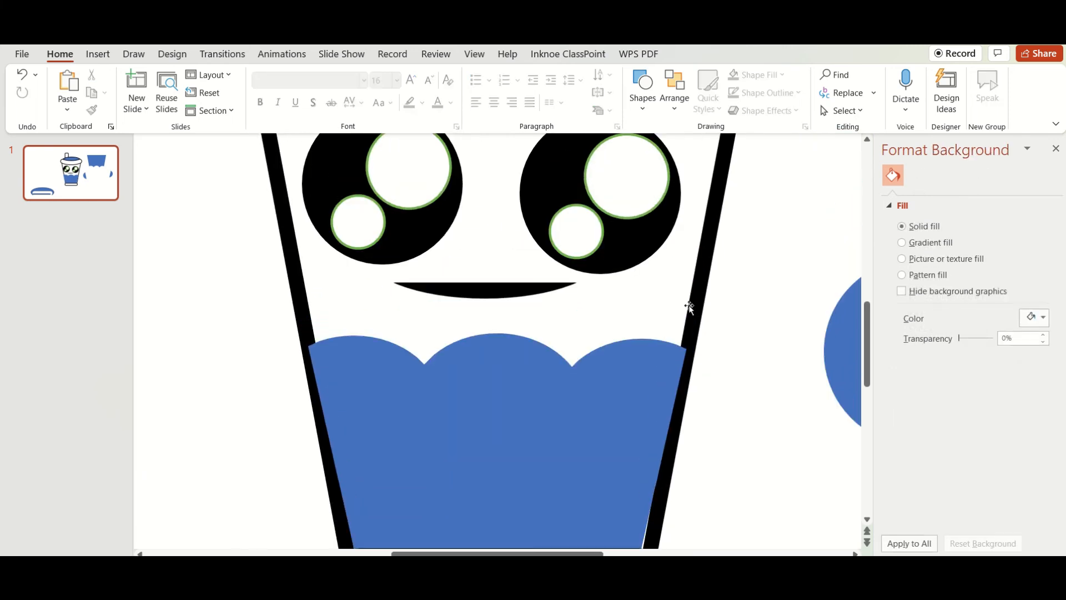
Set the cup body to no fill
click(700, 284)
click(700, 55)
click(376, 75)
click(383, 269)
Give the wavy liquid shape a thick black outline like the cup's
click(611, 400)
scroll(499, 328, down, 3)
click(379, 93)
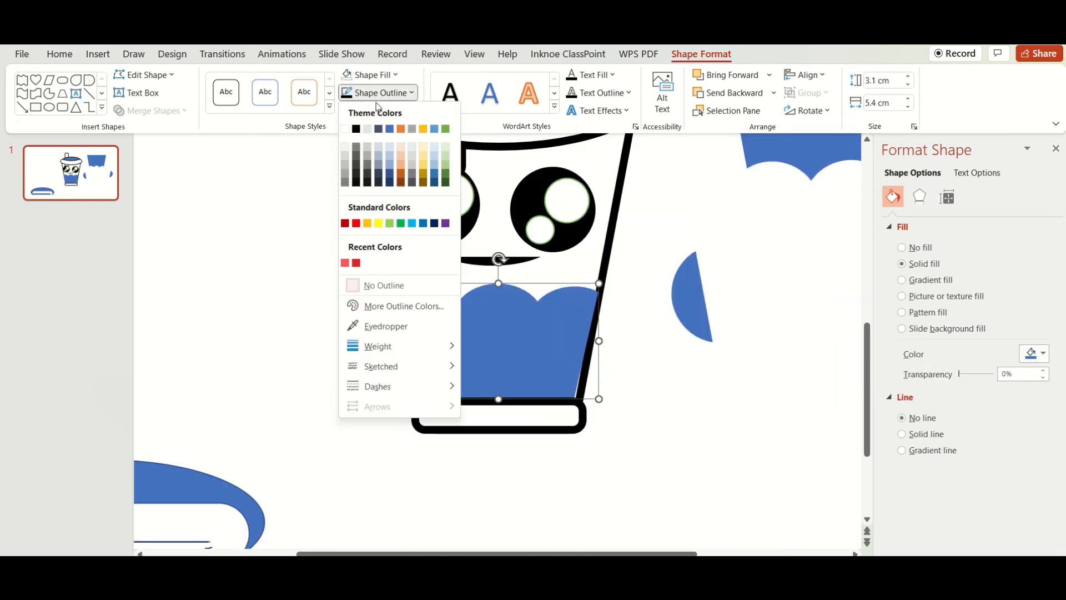
click(358, 130)
click(379, 93)
mouse_move(383, 347)
click(560, 489)
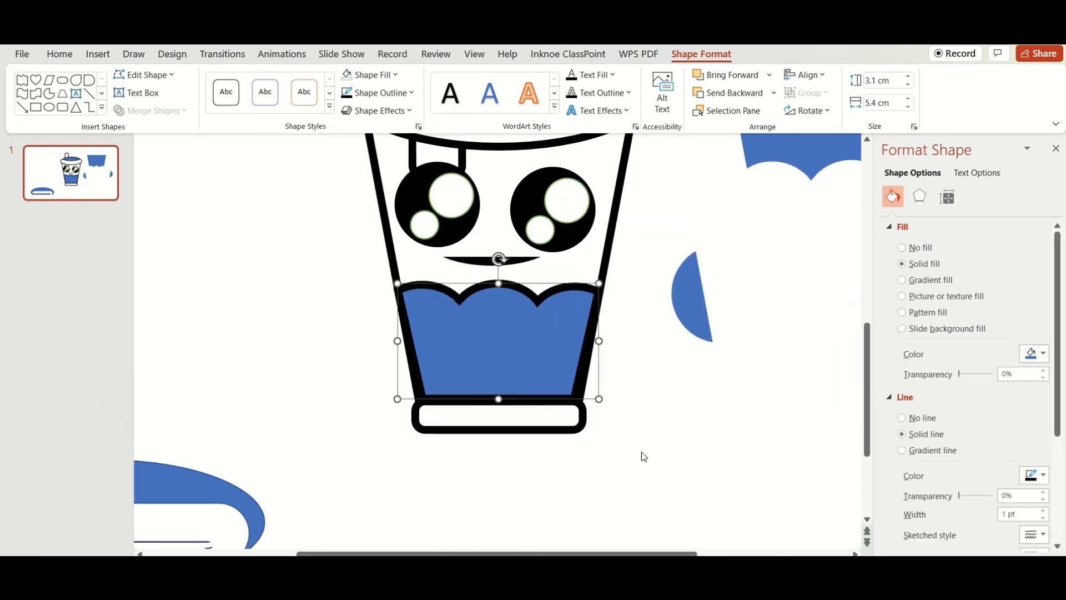
click(796, 493)
scroll(796, 493, down, 5)
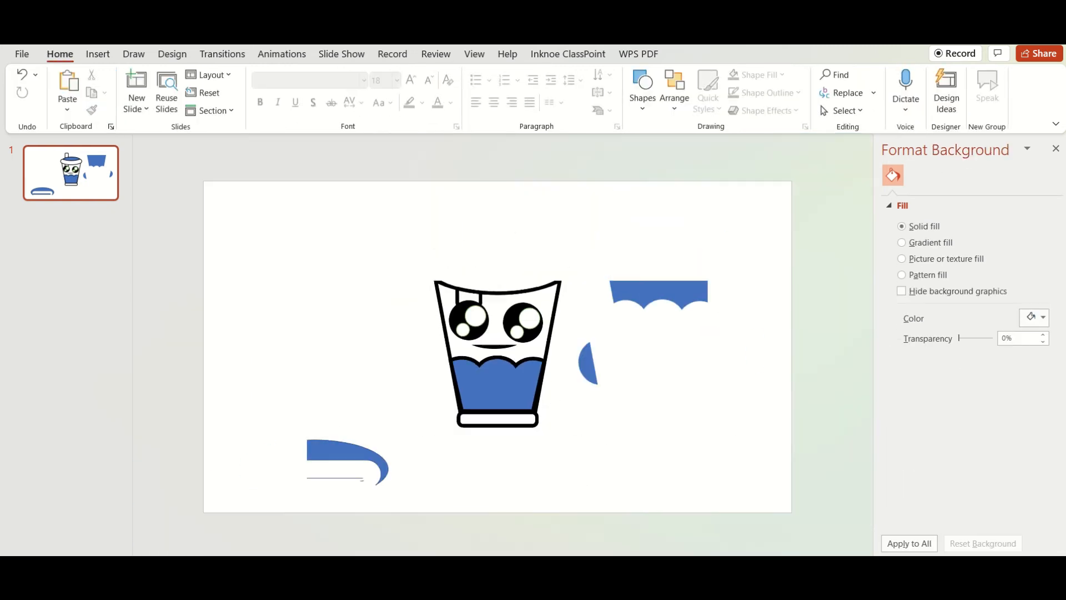
Draw a small circle about 1.6 cm wide on the empty slide area and duplicate it
click(103, 55)
click(267, 91)
click(288, 161)
mouse_move(252, 255)
mouse_down()
mouse_move(274, 295)
mouse_move(281, 284)
mouse_move(307, 299)
mouse_up()
key(ctrl+d)
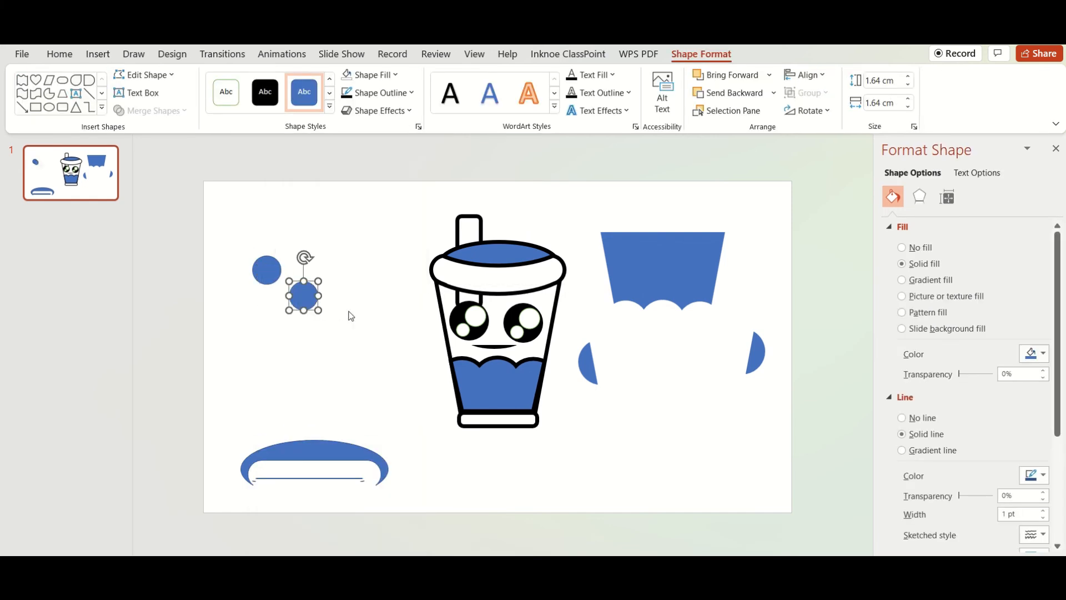
Fill the small circle white, shrink it to about 0.9 cm and place three copies inside the liquid
click(374, 76)
click(347, 113)
drag(305, 338, 579, 431)
click(586, 424)
drag(534, 352, 476, 380)
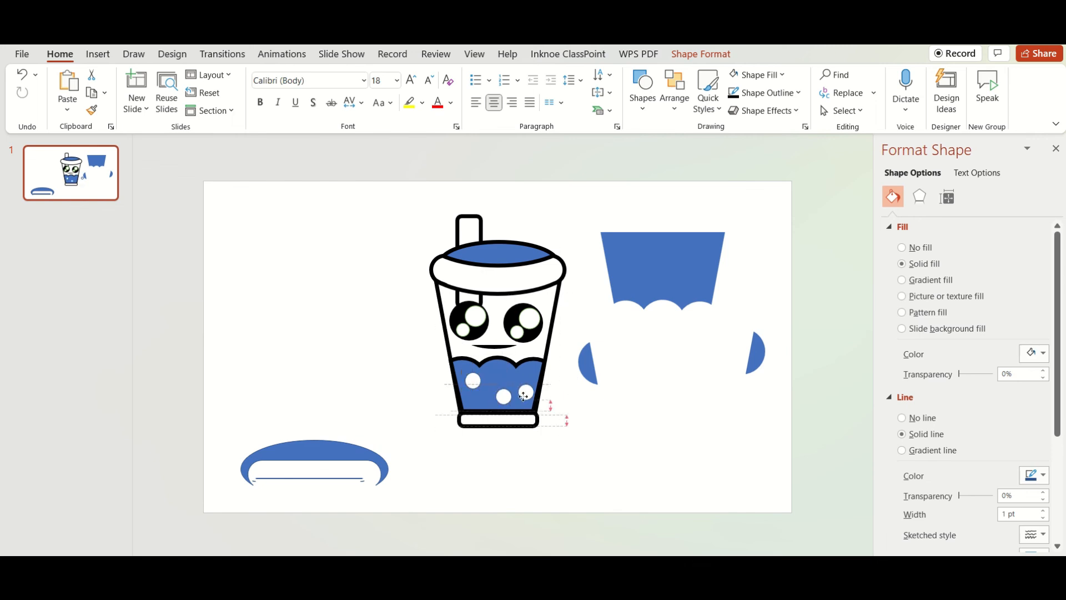
Give the three small circles in the liquid a dark gold-brown fill and no outline
click(701, 54)
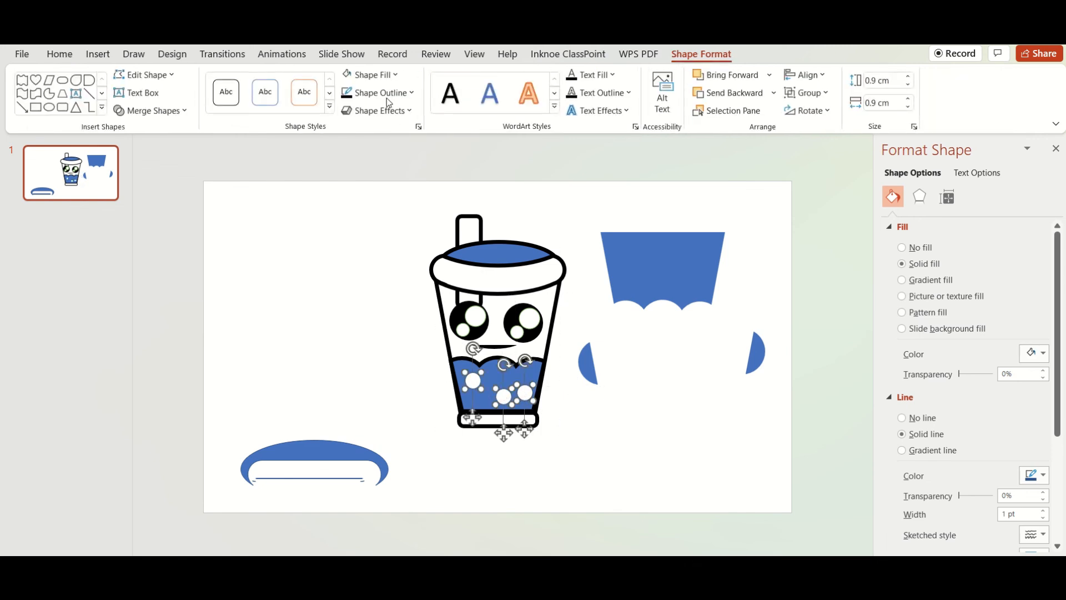
click(383, 93)
click(371, 74)
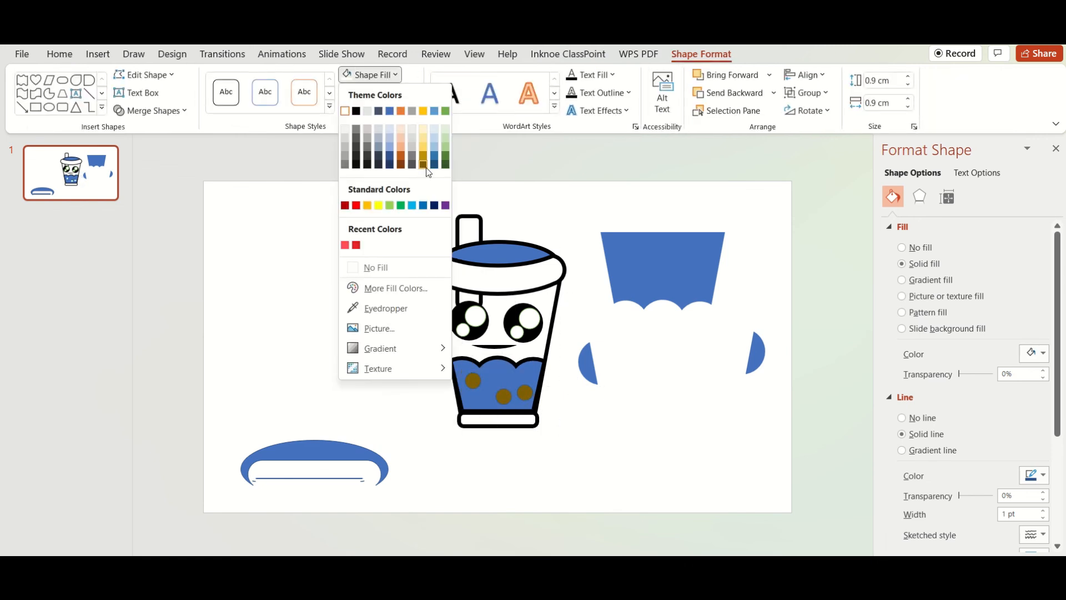
click(425, 168)
click(383, 93)
click(384, 286)
click(585, 400)
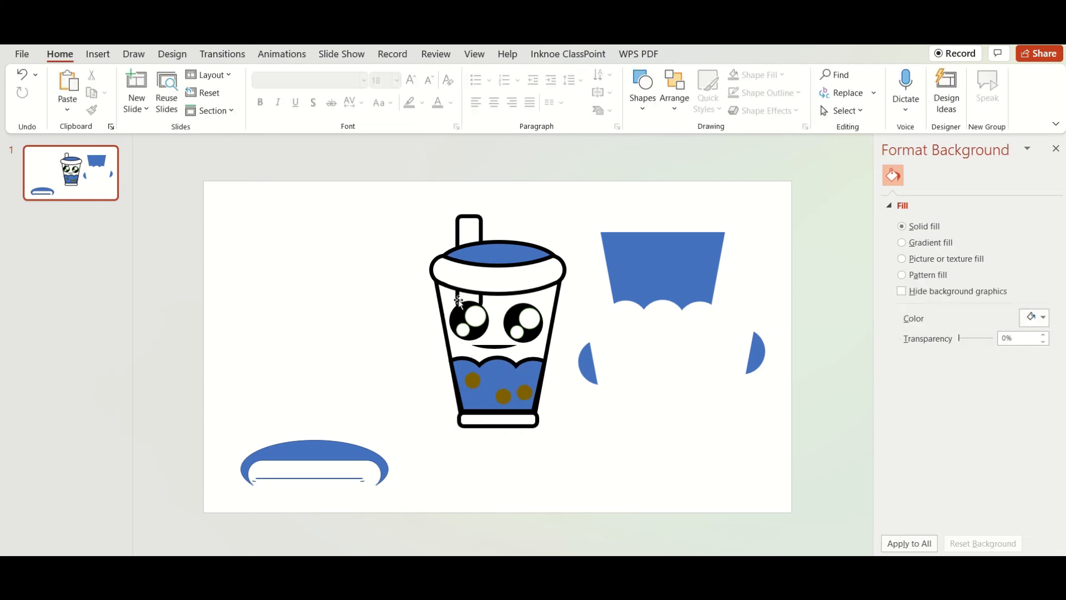
Shorten the straw from its lower end so that it stops behind the cup's rim
click(458, 300)
drag(469, 309, 469, 285)
key(Escape)
Send the blue ellipse inside the cup's rim backward so that it sits behind the straw
click(475, 243)
click(702, 53)
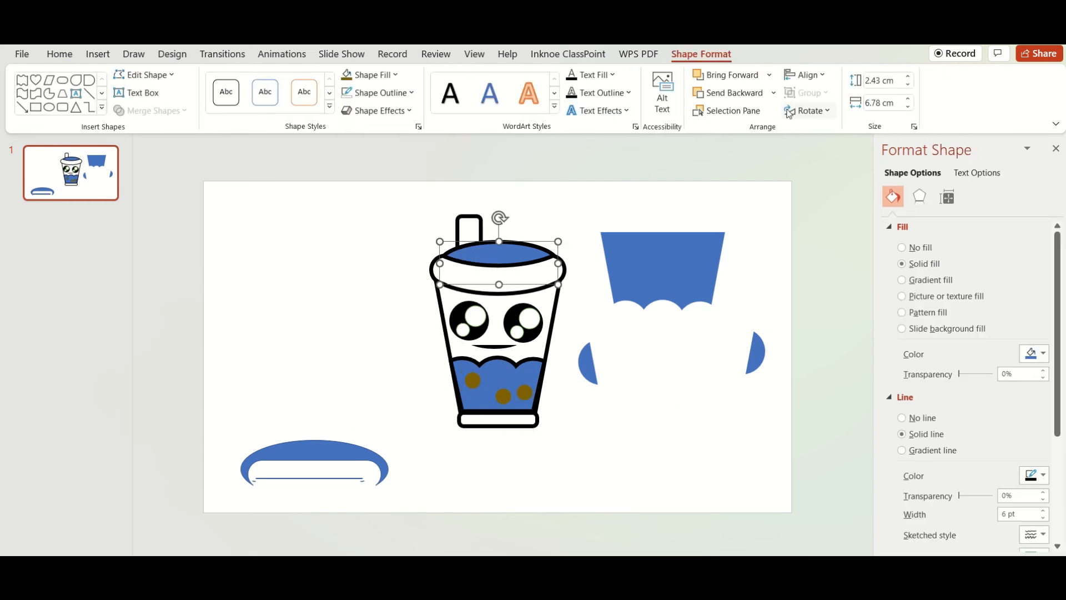
click(740, 97)
click(683, 373)
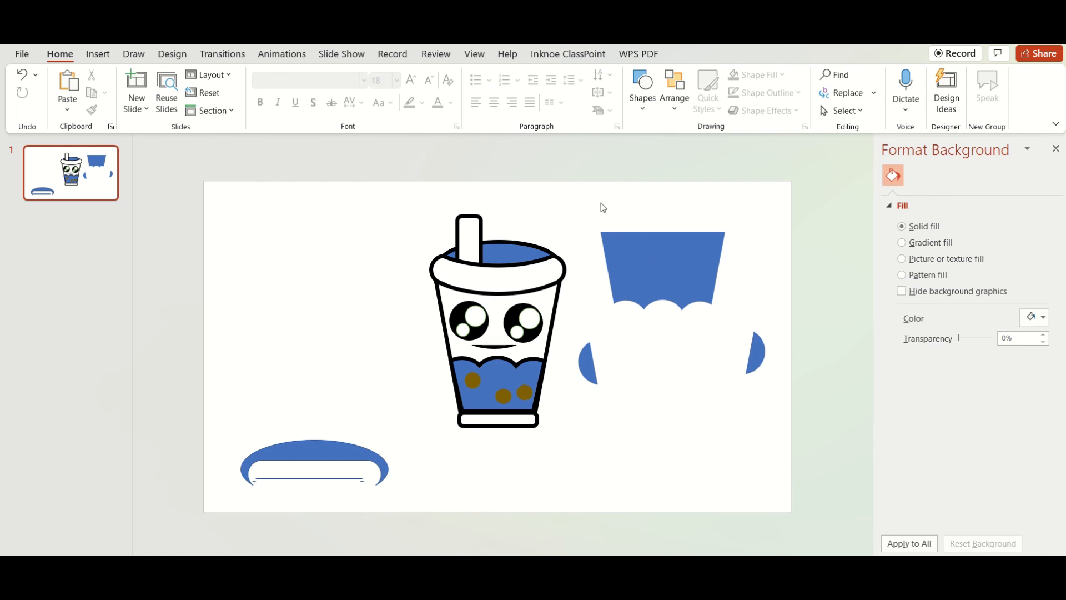
Delete all the leftover blue shape pieces and lines around the cup
drag(600, 202, 801, 407)
key(Delete)
click(588, 364)
key(Delete)
click(655, 277)
key(Delete)
drag(226, 426, 422, 527)
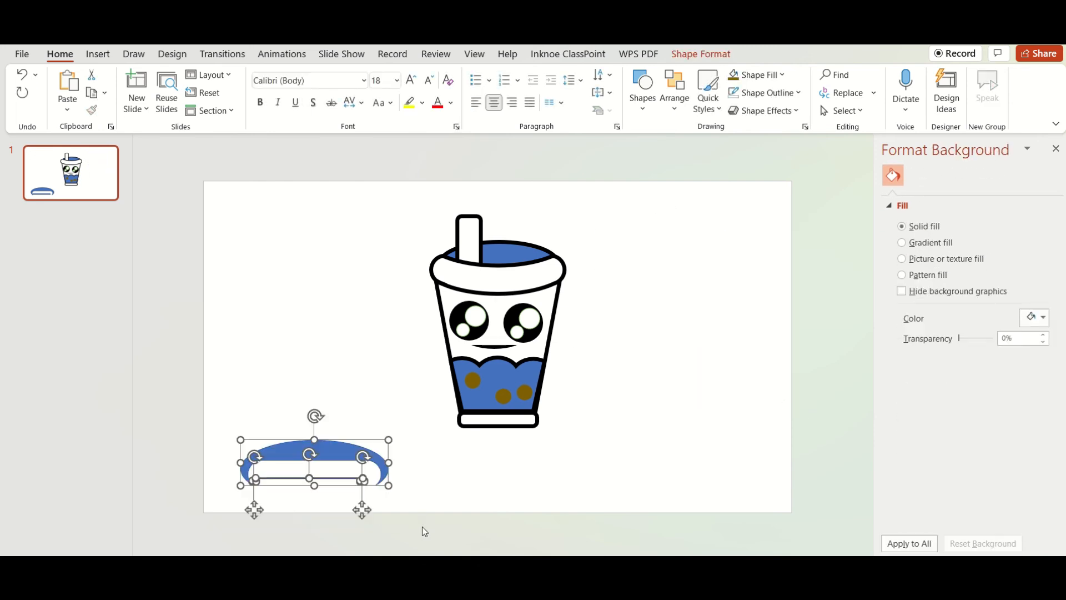
key(Delete)
Draw a rounded rectangle over the cup's base, style it solid black and adjust it to about 5.3 by 1.58 cm with fuller corners
click(98, 54)
click(264, 89)
click(274, 242)
mouse_move(440, 411)
mouse_down()
mouse_move(579, 451)
mouse_move(543, 441)
mouse_up()
click(265, 92)
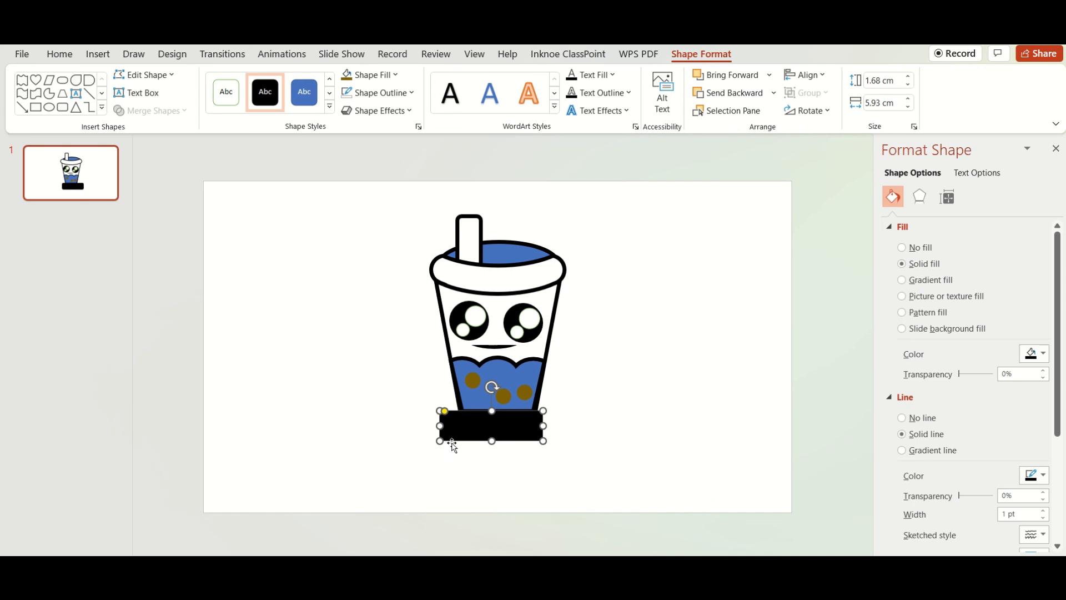
drag(455, 410, 473, 414)
Send the black rounded rectangle to the back and apply a soft edge variation to it
right_click(505, 419)
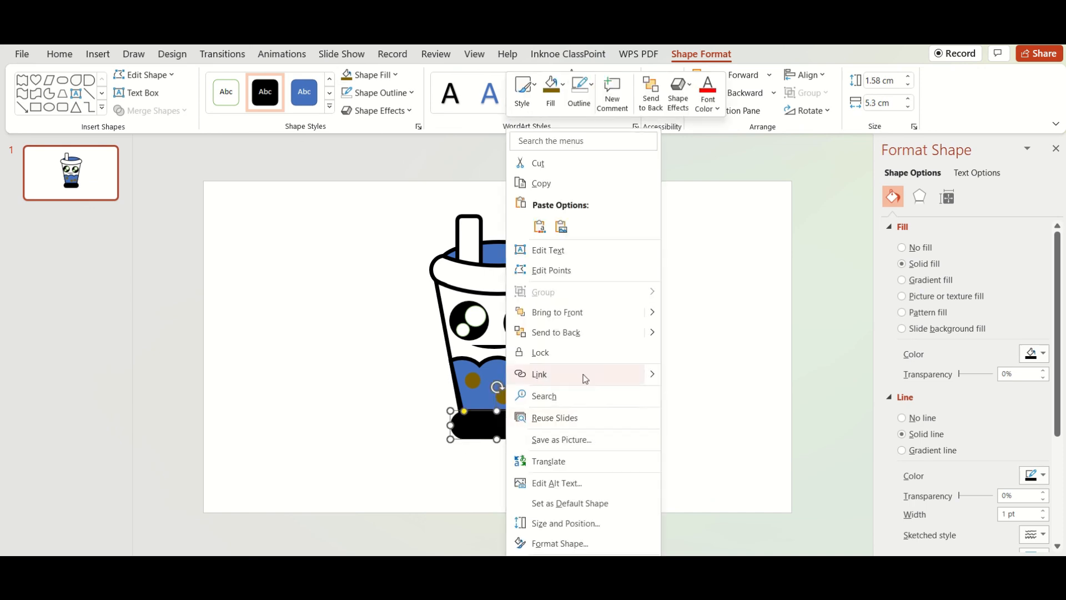
click(527, 332)
click(380, 113)
mouse_move(397, 270)
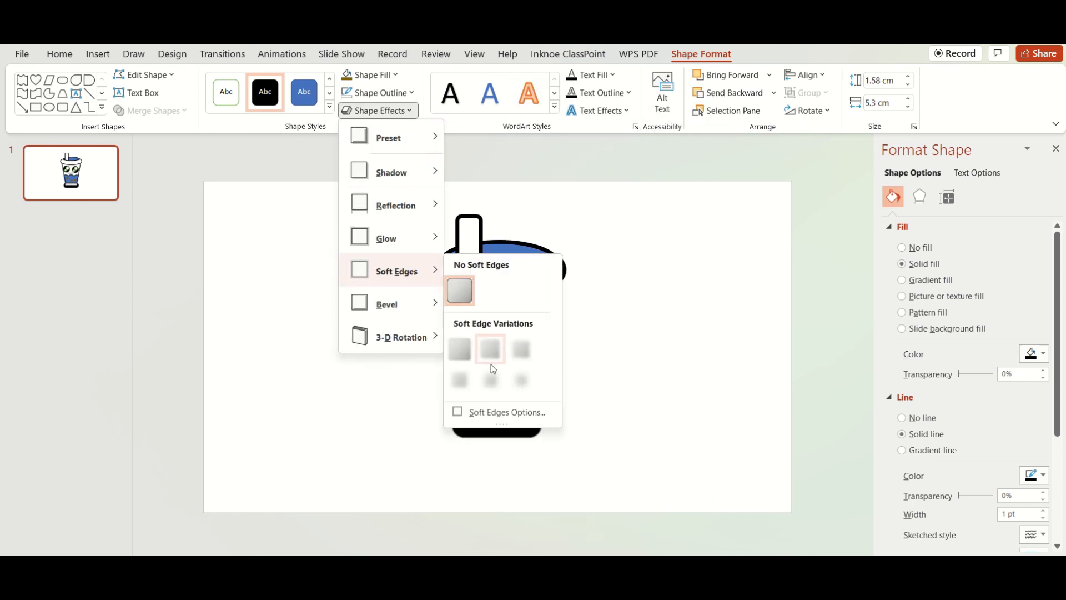
click(494, 382)
Resize the blurred black shape and centre it just beneath the cup's base as a ground shadow
drag(548, 440, 667, 488)
drag(613, 458, 526, 424)
drag(578, 426, 561, 425)
drag(413, 426, 439, 430)
click(638, 435)
Draw a four-pointed star about 4.4 cm wide and 3.9 cm high beside the cup's lid
click(97, 53)
click(270, 109)
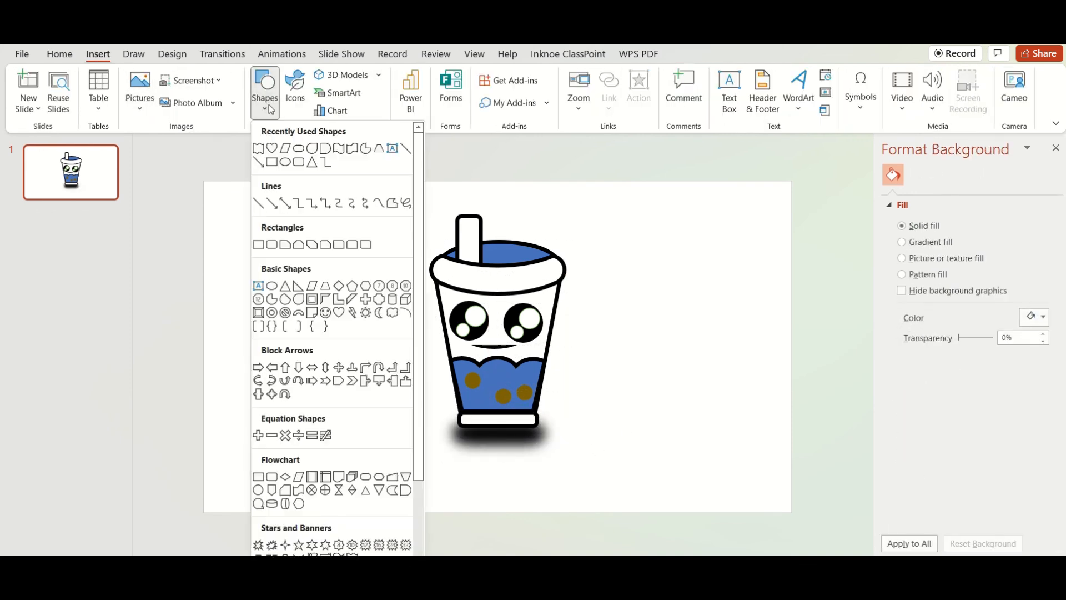
scroll(304, 410, down, 3)
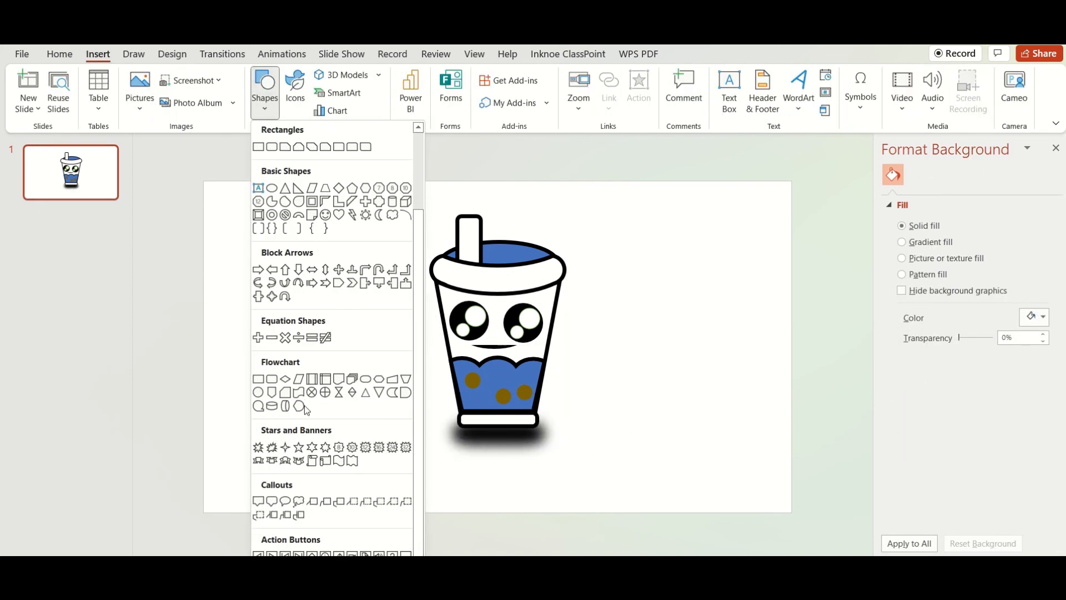
click(291, 446)
drag(586, 234, 662, 303)
drag(622, 272, 612, 267)
mouse_move(614, 254)
mouse_down()
mouse_move(630, 255)
mouse_move(602, 253)
mouse_up()
Fill the four-pointed star yellow and remove its outline
click(383, 74)
click(379, 205)
click(383, 92)
click(383, 285)
Shrink the yellow star to about 2.43 by 2.18 cm, duplicate it and place a smaller copy between it and the straw
drag(653, 299, 623, 271)
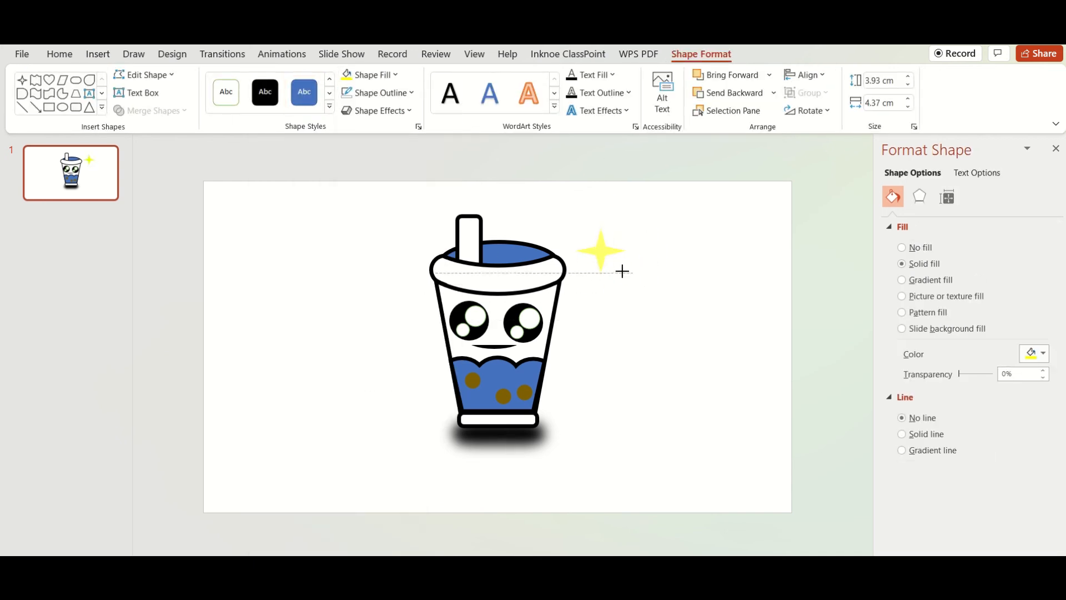
key(ctrl+c)
key(ctrl+v)
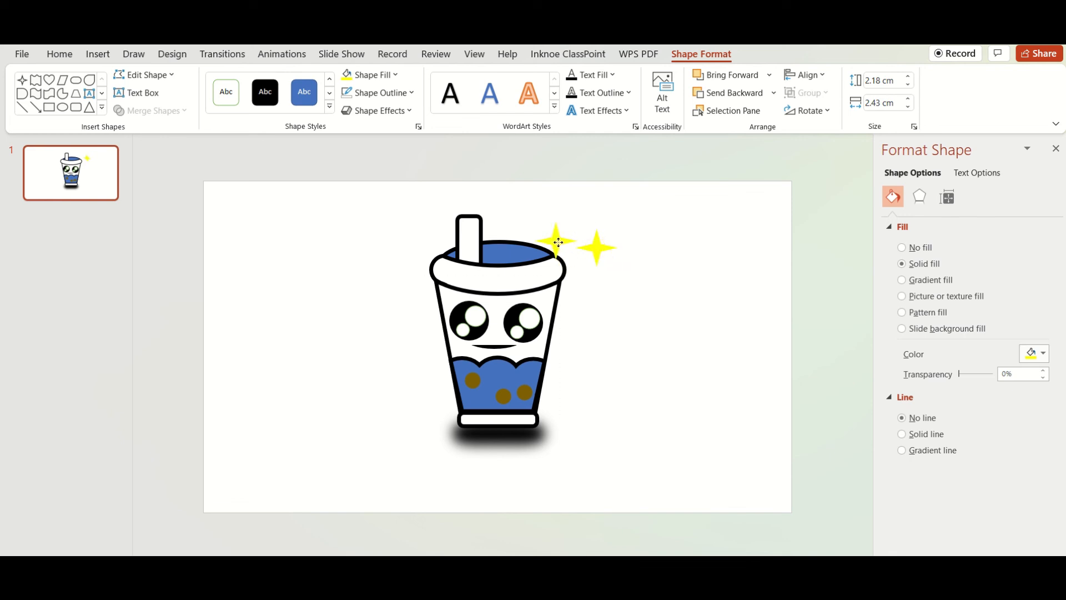
drag(571, 252, 568, 250)
click(608, 293)
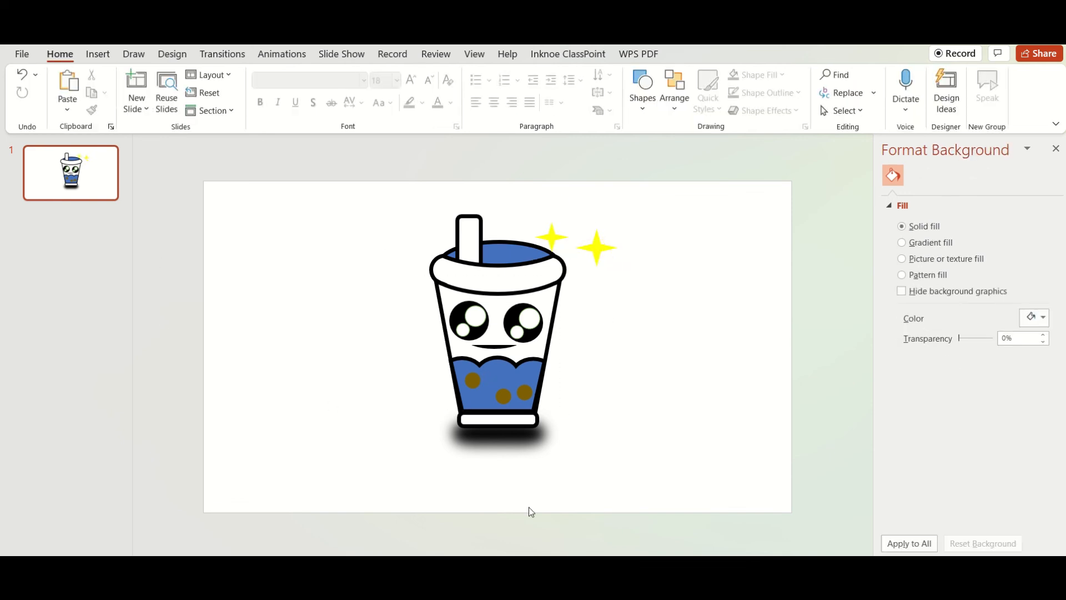
scroll(817, 509, up, 4)
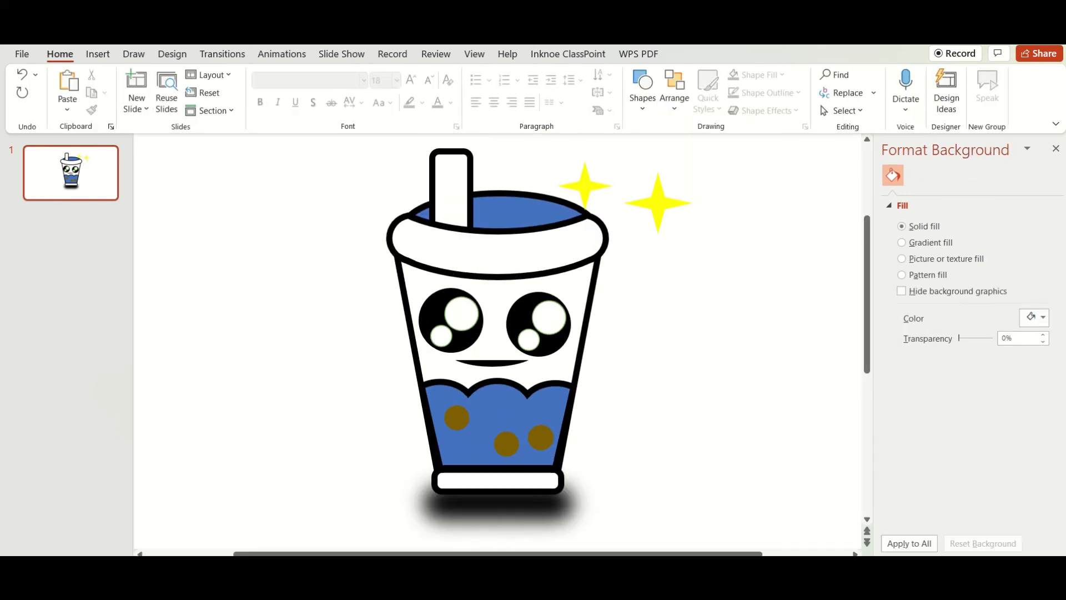
scroll(472, 493, down, 4)
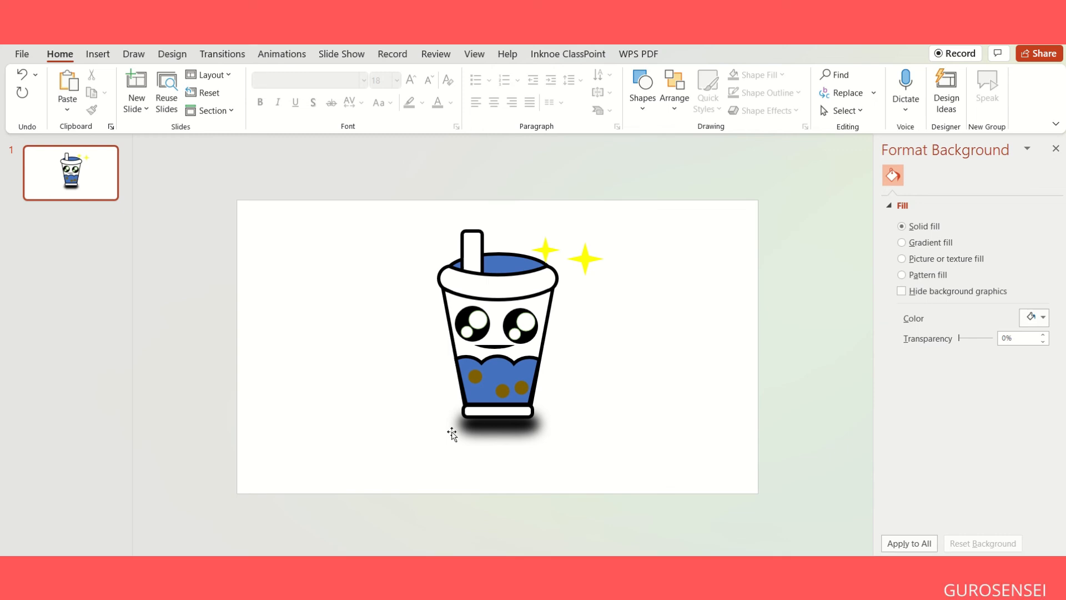